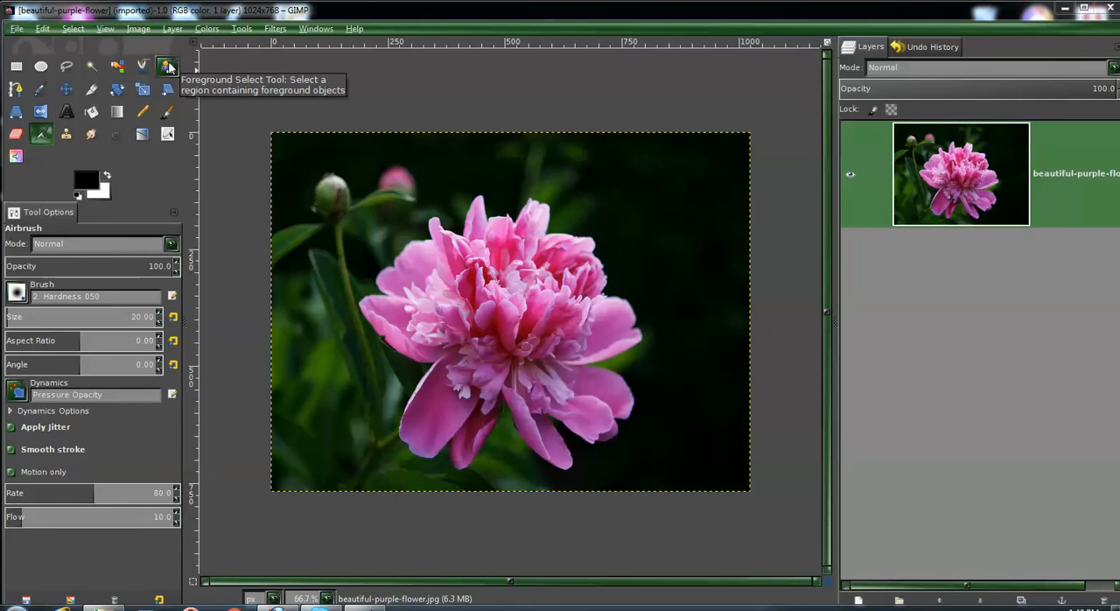
# - Roughly outline the large pink flower with the Foreground Select tool, enclosing all of its petals
pyautogui.click(167, 67)
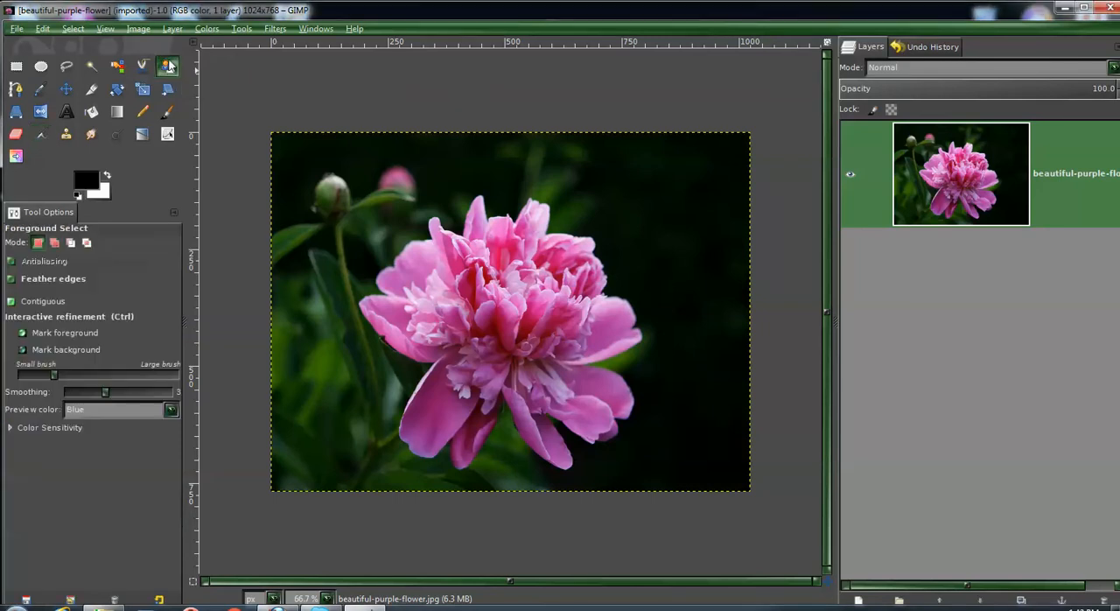
pyautogui.moveTo(474, 163)
pyautogui.mouseDown()
pyautogui.moveTo(434, 166)
pyautogui.moveTo(361, 204)
pyautogui.mouseUp()
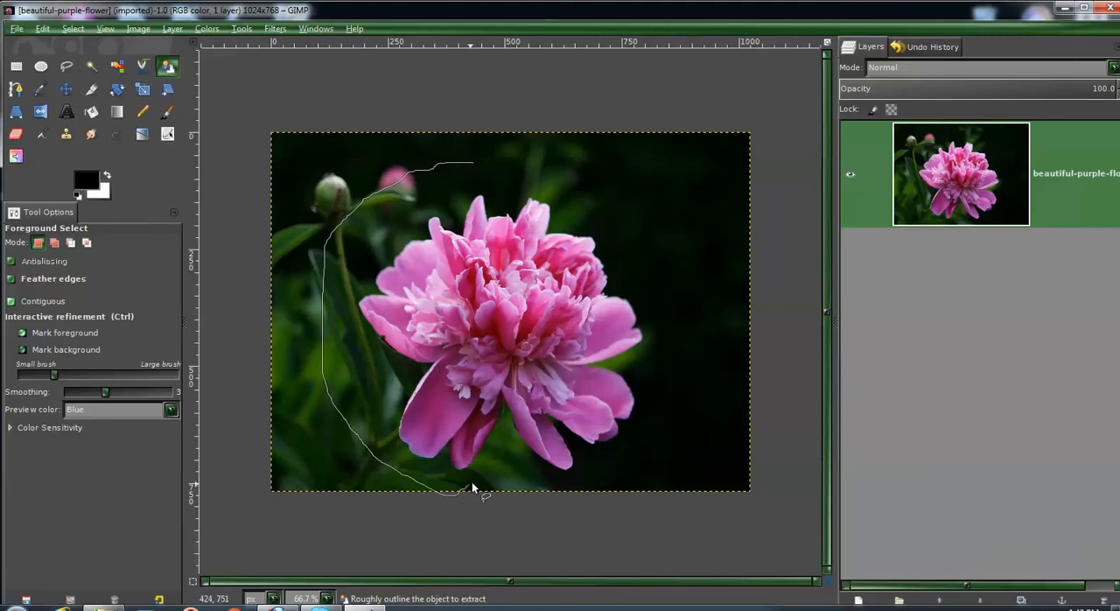
pyautogui.moveTo(648, 484); pyautogui.dragTo(690, 416)
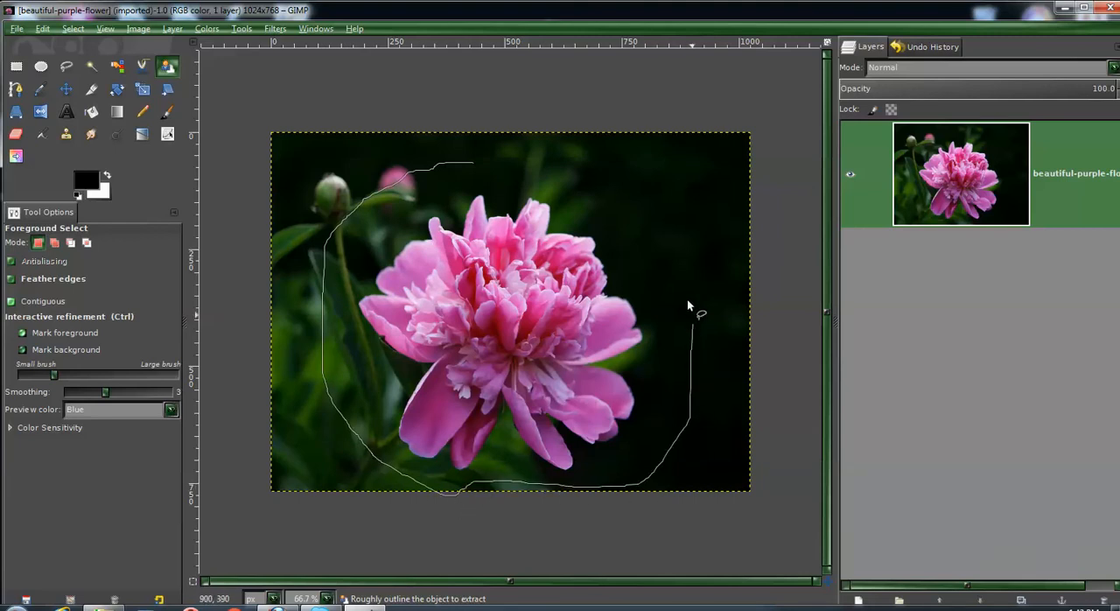
pyautogui.moveTo(505, 144)
pyautogui.mouseDown()
pyautogui.moveTo(497, 166)
pyautogui.moveTo(473, 165)
pyautogui.mouseUp()
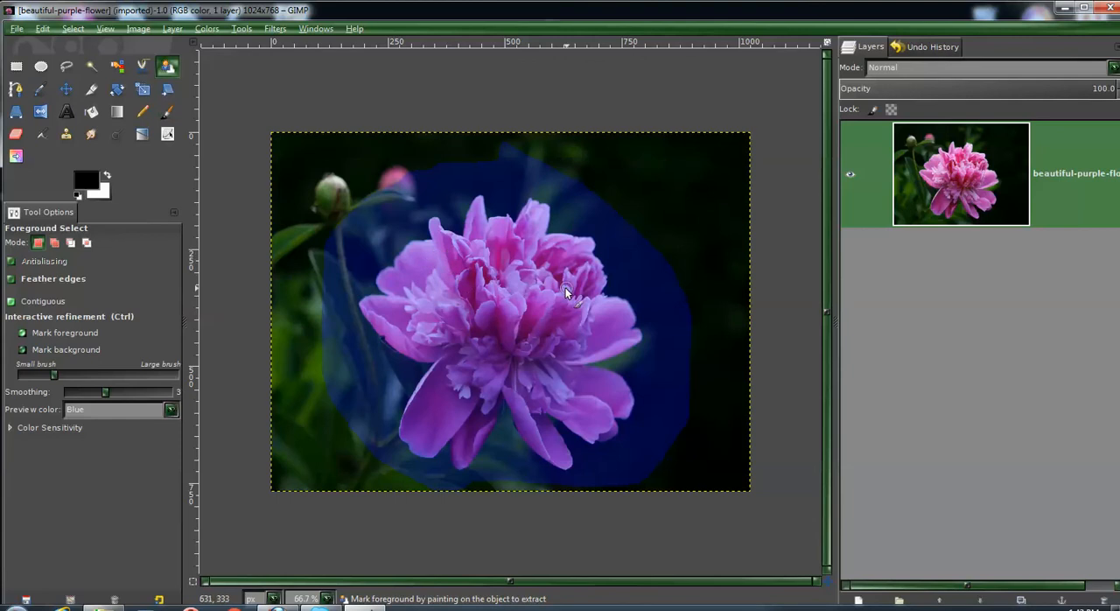
# - Mark the flower's petals as foreground with brush strokes and accept the resulting selection
pyautogui.moveTo(456, 263)
pyautogui.mouseDown()
pyautogui.moveTo(464, 299)
pyautogui.moveTo(488, 267)
pyautogui.moveTo(489, 302)
pyautogui.moveTo(506, 317)
pyautogui.moveTo(543, 306)
pyautogui.moveTo(500, 326)
pyautogui.moveTo(521, 331)
pyautogui.moveTo(466, 368)
pyautogui.moveTo(422, 424)
pyautogui.moveTo(452, 420)
pyautogui.moveTo(457, 381)
pyautogui.mouseUp()
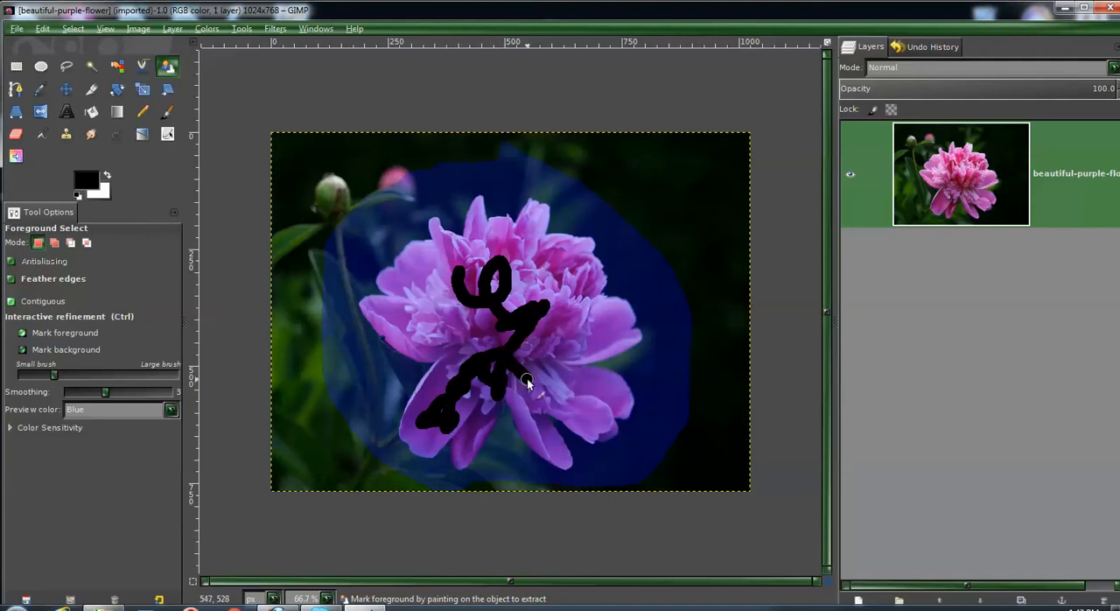
pyautogui.moveTo(526, 381)
pyautogui.mouseDown()
pyautogui.moveTo(557, 384)
pyautogui.moveTo(547, 369)
pyautogui.moveTo(593, 425)
pyautogui.moveTo(604, 393)
pyautogui.moveTo(561, 357)
pyautogui.moveTo(599, 348)
pyautogui.moveTo(621, 323)
pyautogui.moveTo(540, 331)
pyautogui.moveTo(582, 273)
pyautogui.moveTo(565, 248)
pyautogui.moveTo(529, 235)
pyautogui.moveTo(515, 244)
pyautogui.moveTo(532, 217)
pyautogui.moveTo(490, 232)
pyautogui.moveTo(542, 294)
pyautogui.moveTo(432, 303)
pyautogui.moveTo(415, 279)
pyautogui.moveTo(443, 305)
pyautogui.moveTo(433, 251)
pyautogui.moveTo(462, 260)
pyautogui.moveTo(476, 220)
pyautogui.moveTo(463, 279)
pyautogui.moveTo(444, 287)
pyautogui.moveTo(404, 274)
pyautogui.moveTo(419, 322)
pyautogui.moveTo(380, 313)
pyautogui.moveTo(413, 338)
pyautogui.moveTo(486, 346)
pyautogui.moveTo(456, 321)
pyautogui.moveTo(442, 334)
pyautogui.moveTo(510, 343)
pyautogui.moveTo(475, 359)
pyautogui.mouseUp()
pyautogui.moveTo(426, 417)
pyautogui.mouseDown()
pyautogui.moveTo(423, 449)
pyautogui.moveTo(424, 414)
pyautogui.moveTo(497, 359)
pyautogui.moveTo(555, 459)
pyautogui.moveTo(513, 393)
pyautogui.moveTo(560, 392)
pyautogui.moveTo(562, 355)
pyautogui.moveTo(544, 337)
pyautogui.moveTo(553, 331)
pyautogui.moveTo(599, 334)
pyautogui.moveTo(491, 325)
pyautogui.moveTo(509, 293)
pyautogui.moveTo(560, 259)
pyautogui.moveTo(524, 242)
pyautogui.moveTo(481, 262)
pyautogui.mouseUp()
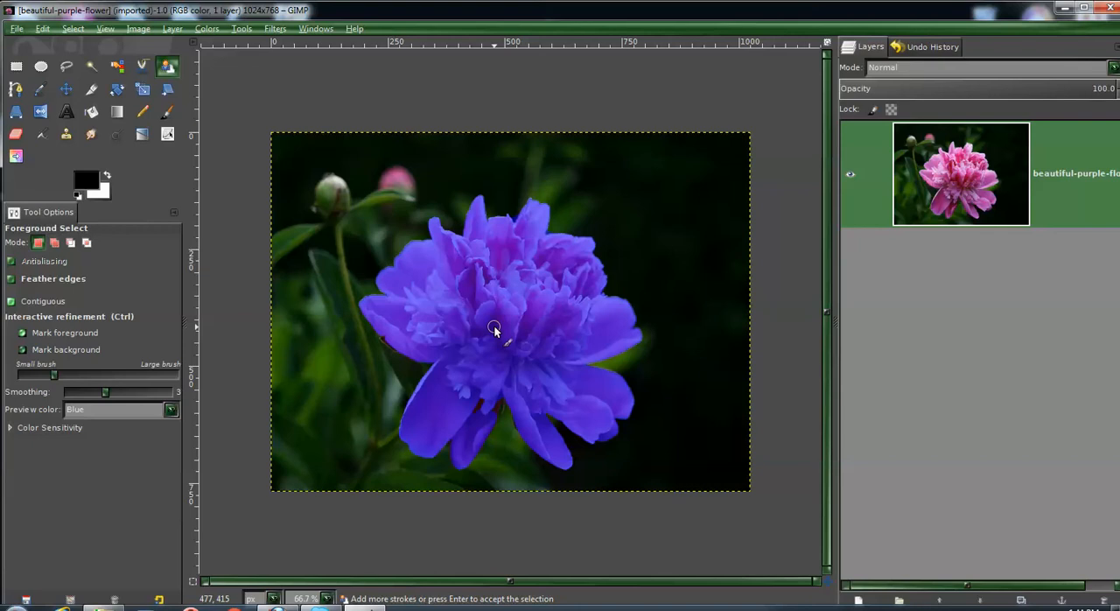
pyautogui.press('Return')
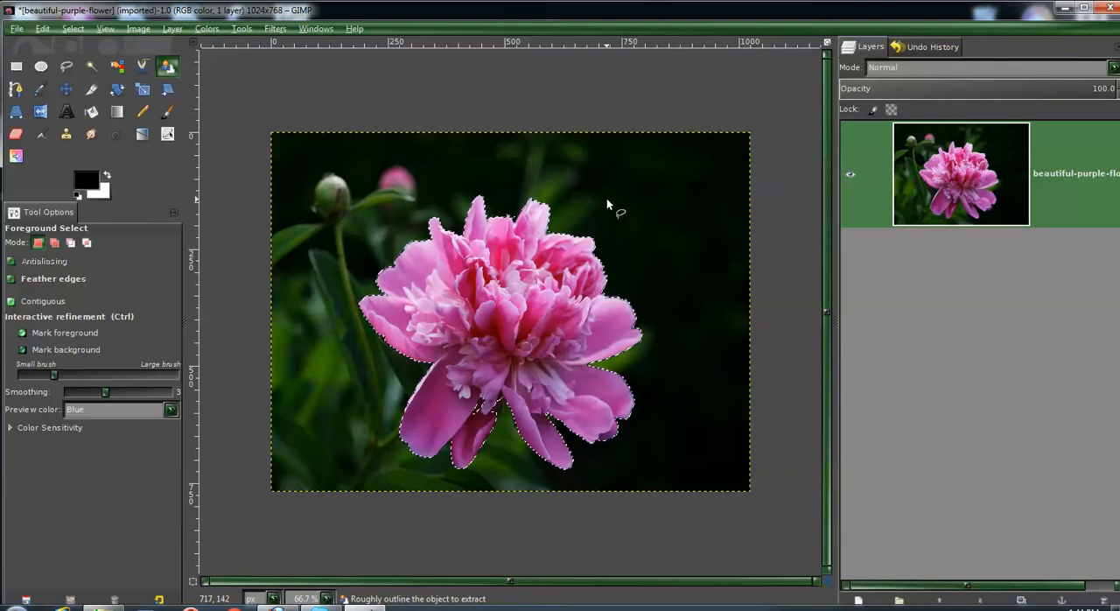
# - Cut the selected flower to the clipboard and delete the remaining photo layer
pyautogui.click(42, 29)
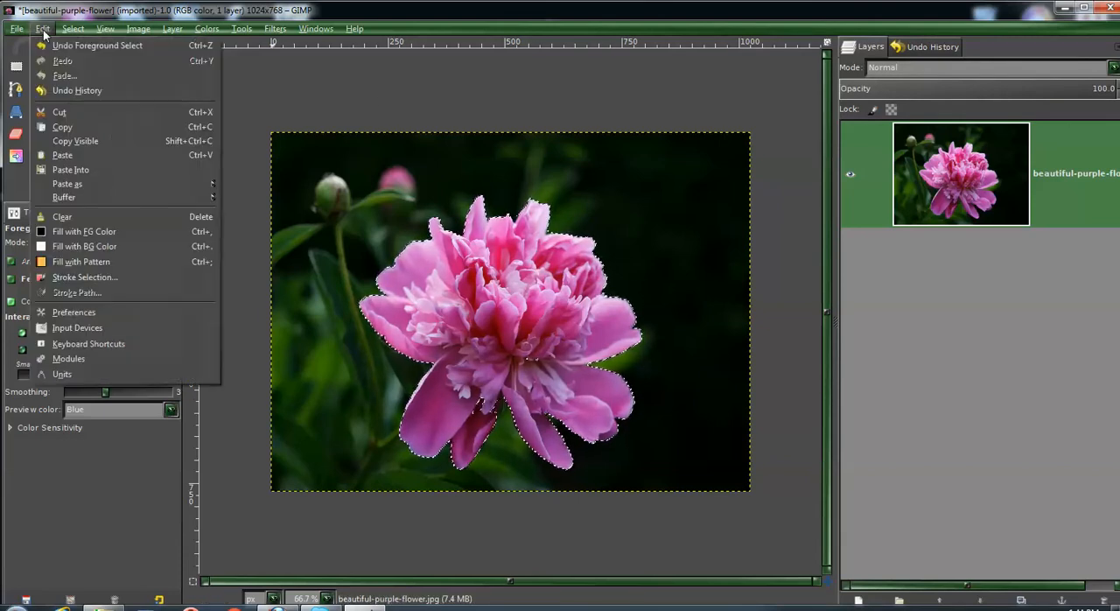
pyautogui.click(52, 115)
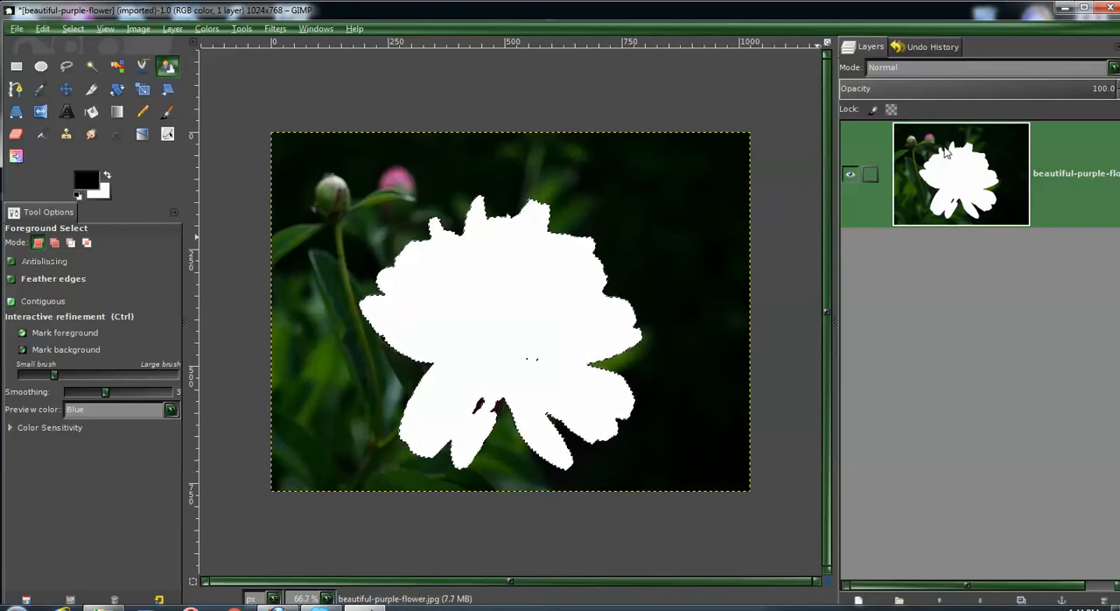
pyautogui.click(1103, 601)
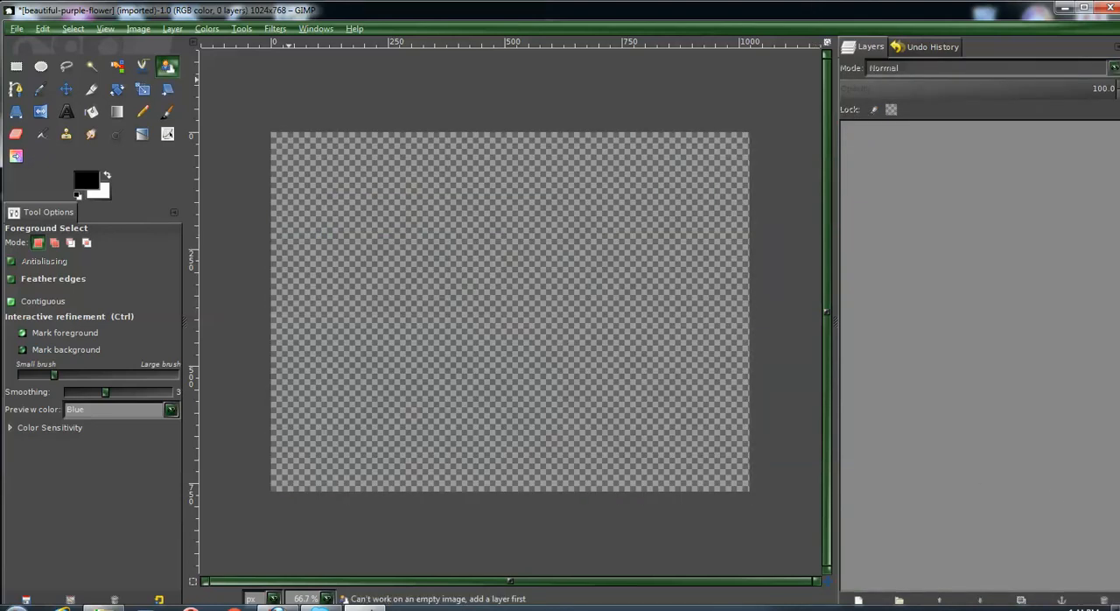
# - Create a new blank image of 1024 × 768 pixels
pyautogui.click(15, 29)
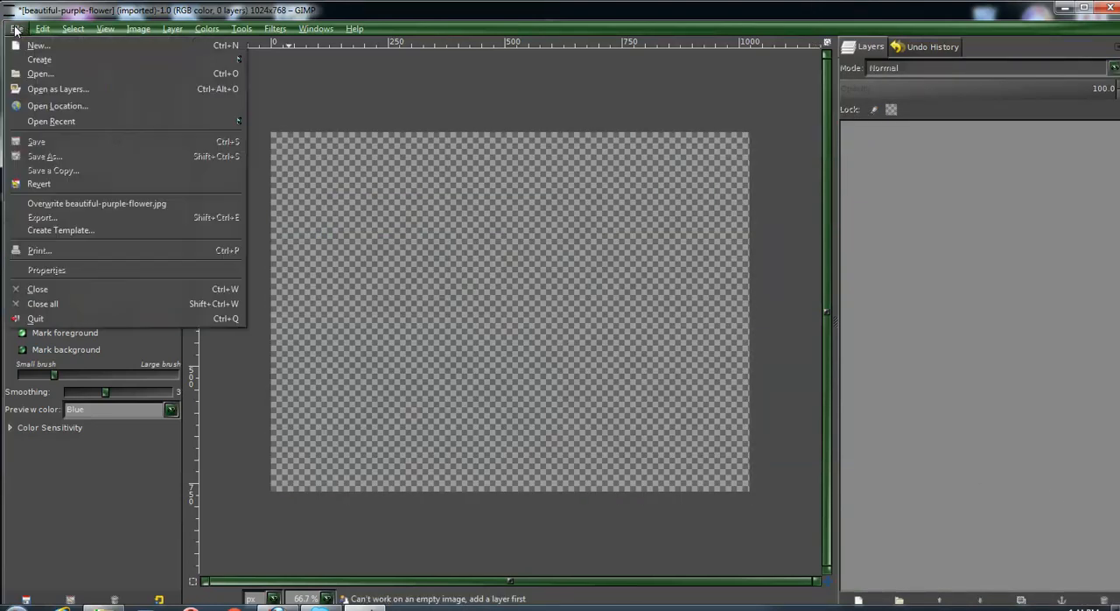
pyautogui.click(21, 41)
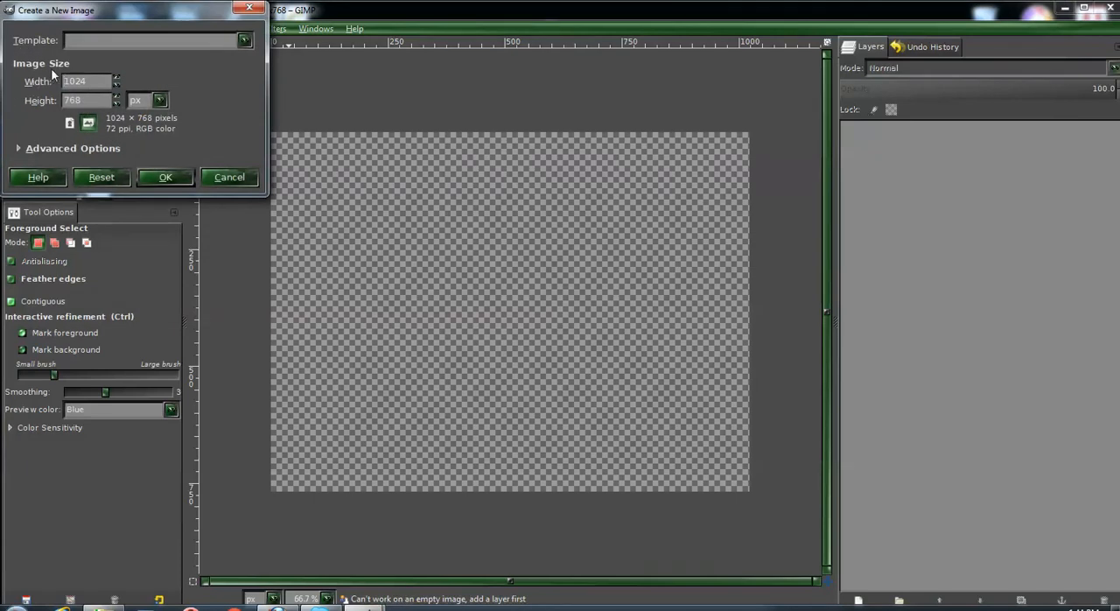
pyautogui.click(164, 178)
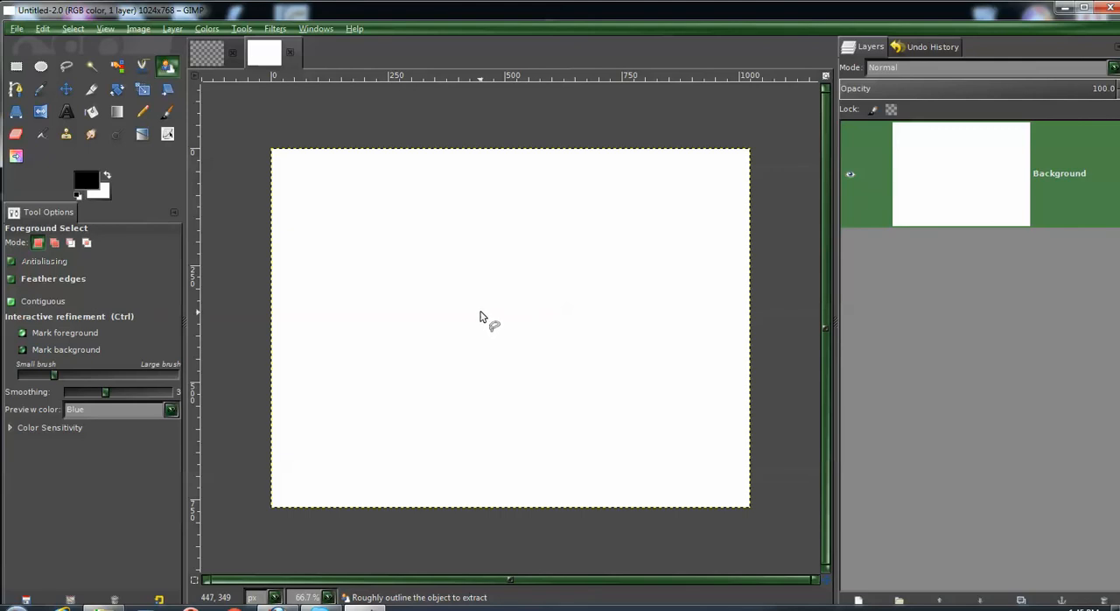
# - Set the foreground color to red (cb0b0b) and the background color to green (37ff0f)
pyautogui.click(92, 183)
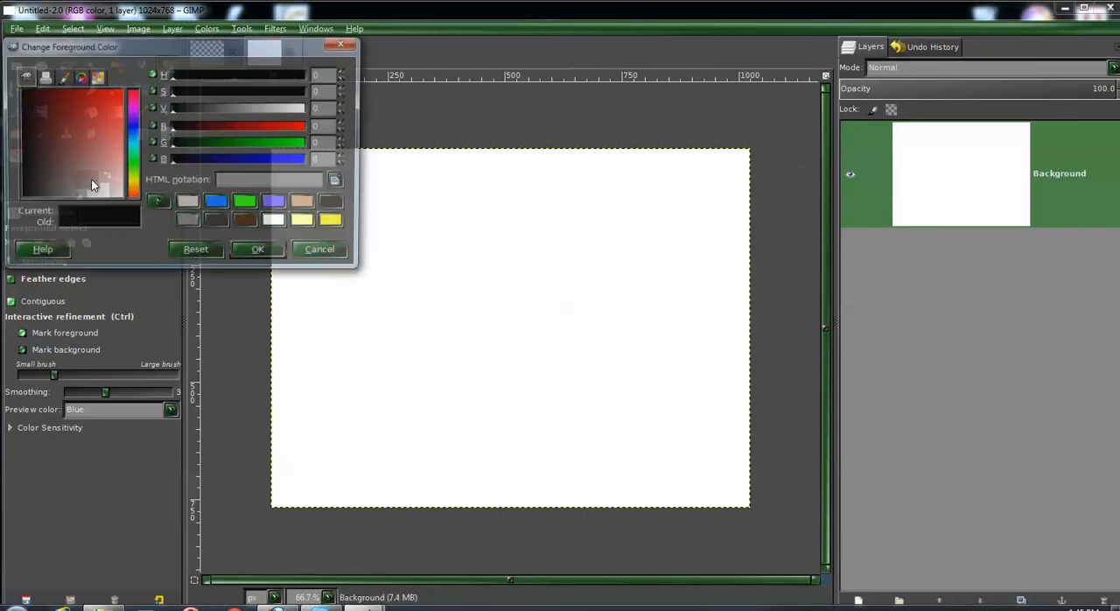
pyautogui.click(100, 94)
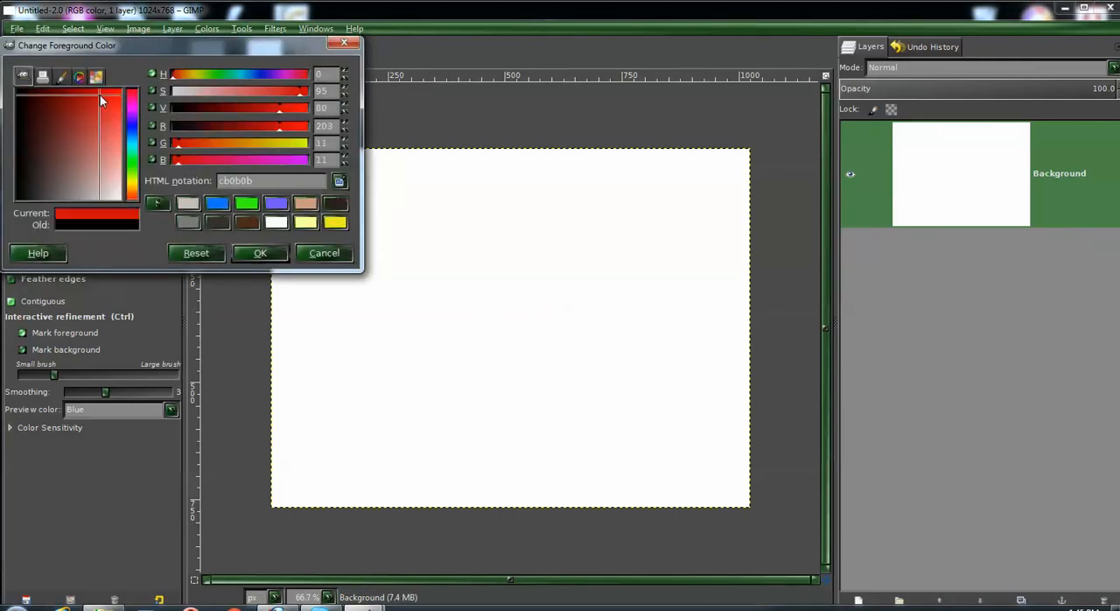
pyautogui.click(251, 253)
pyautogui.click(102, 191)
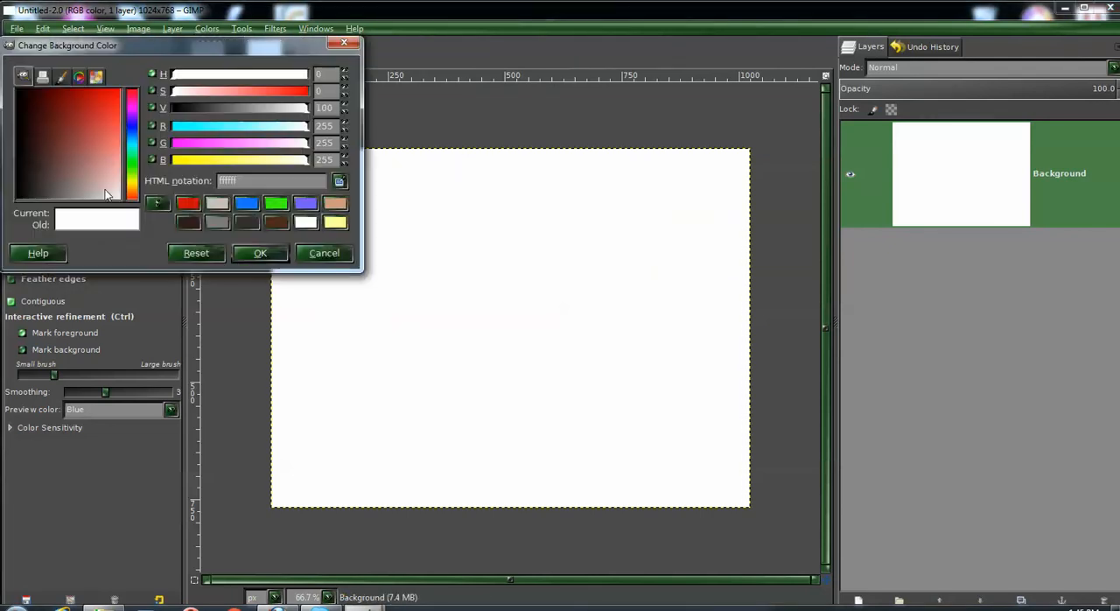
pyautogui.click(279, 206)
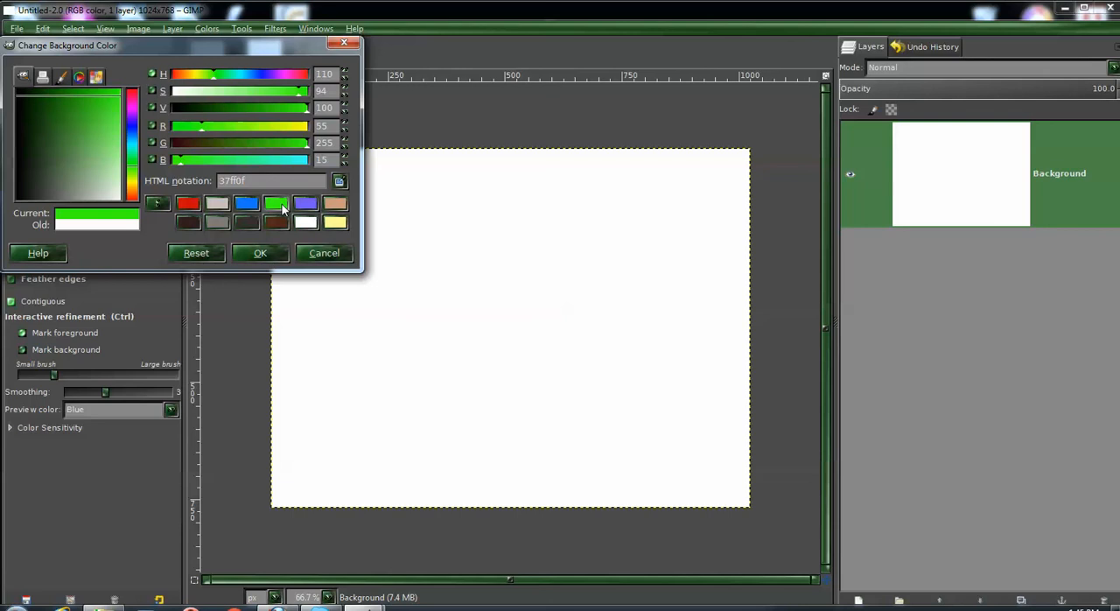
pyautogui.click(262, 253)
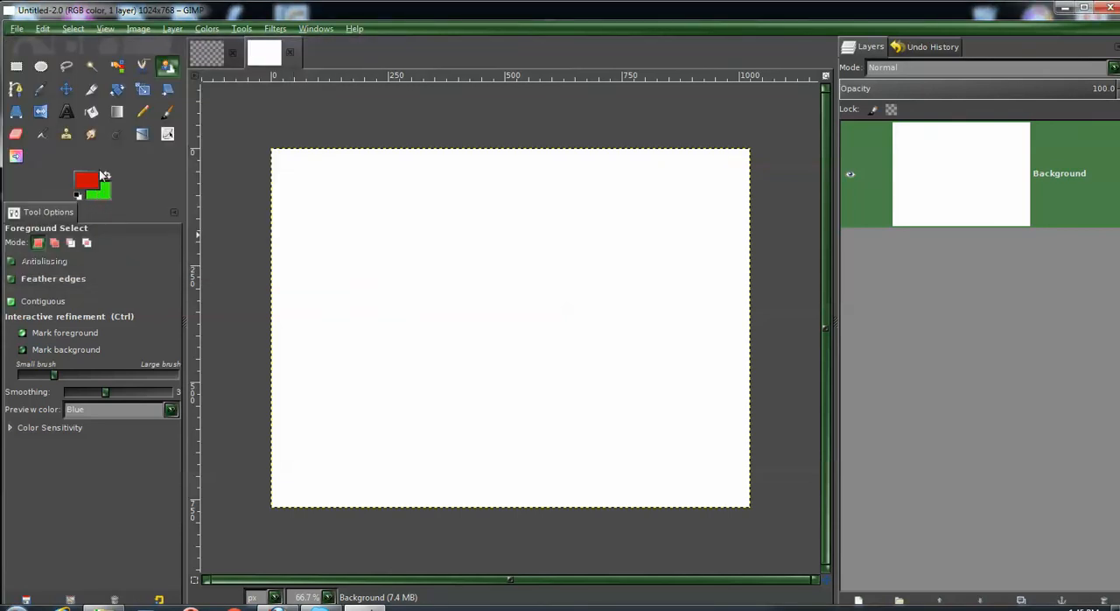
# - Fill the canvas with a diagonal linear foreground-to-background gradient from the upper-left to the lower-right corner, and paste the cut flower onto it
pyautogui.click(116, 111)
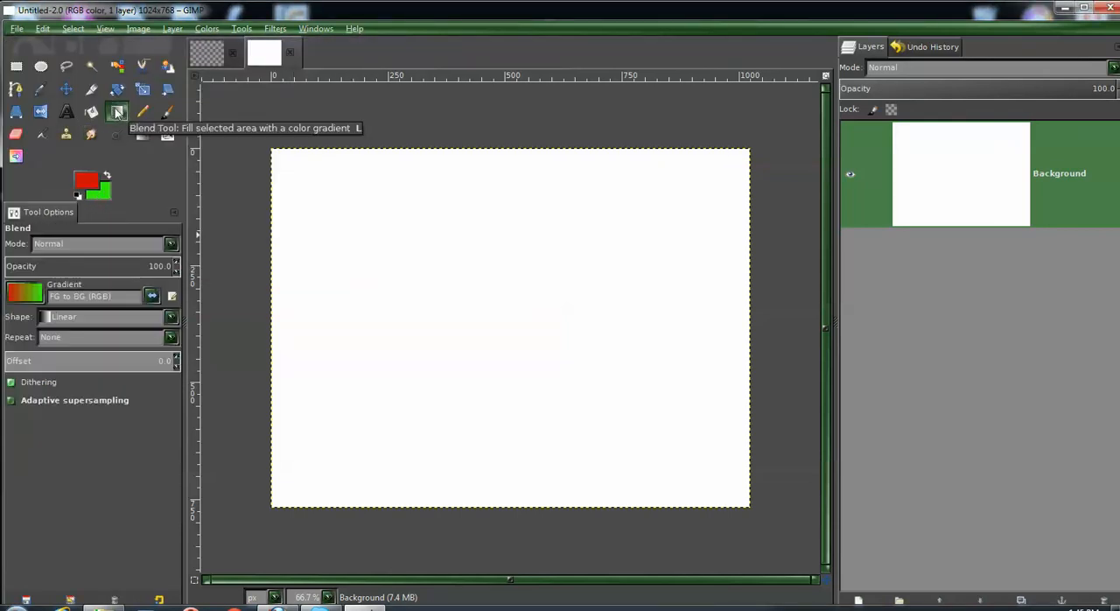
pyautogui.moveTo(276, 154); pyautogui.dragTo(743, 507)
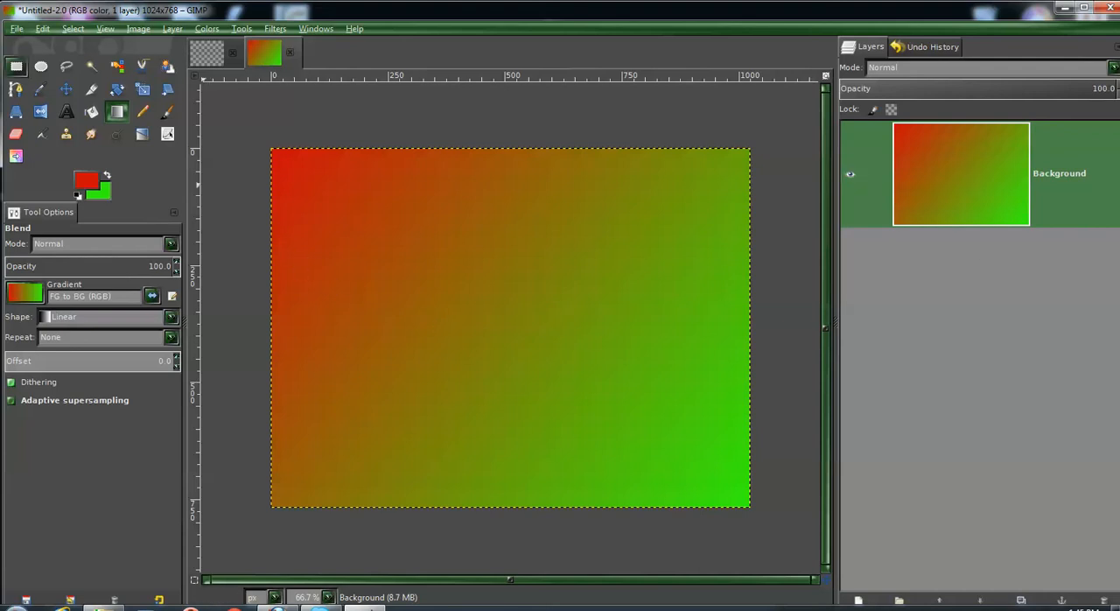
pyautogui.click(42, 28)
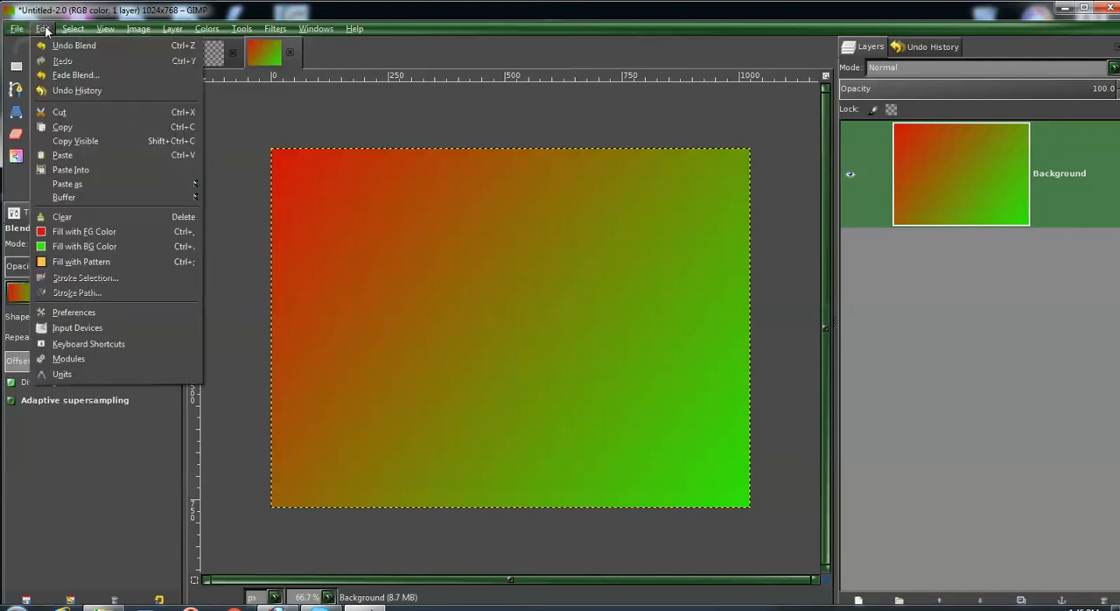
pyautogui.click(58, 154)
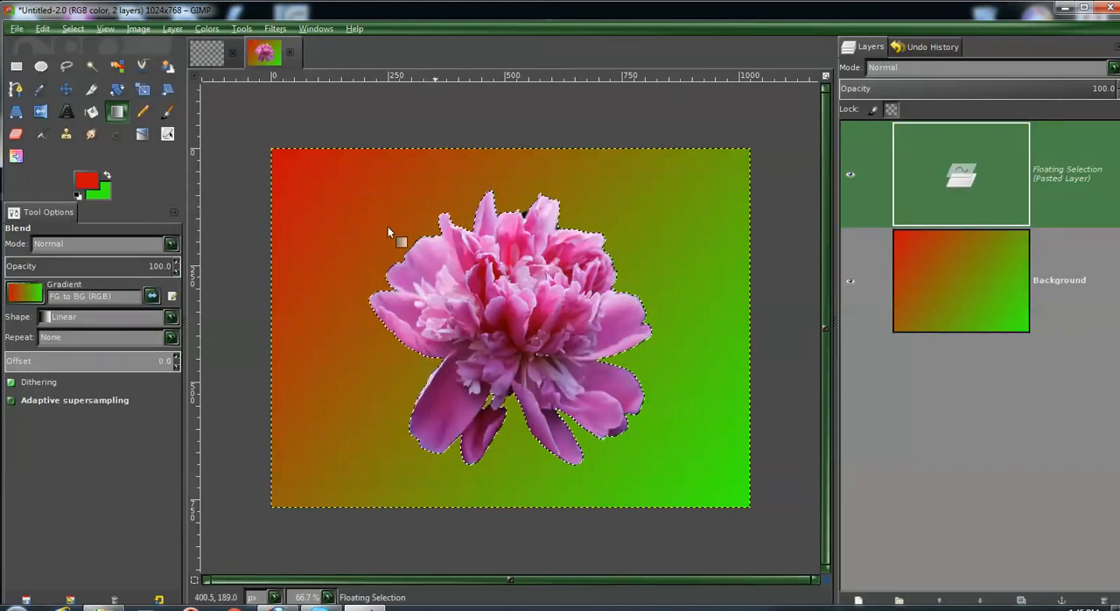
# - Scale the pasted flower down to about 169 × 164 px, keeping its lower-right corner in place
pyautogui.click(143, 88)
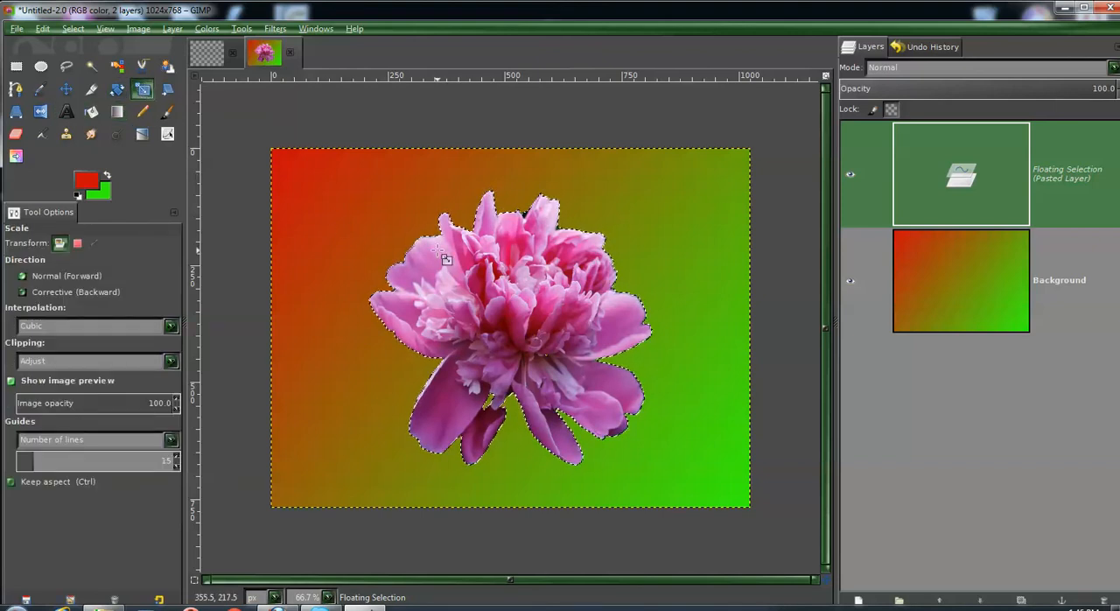
pyautogui.click(355, 217)
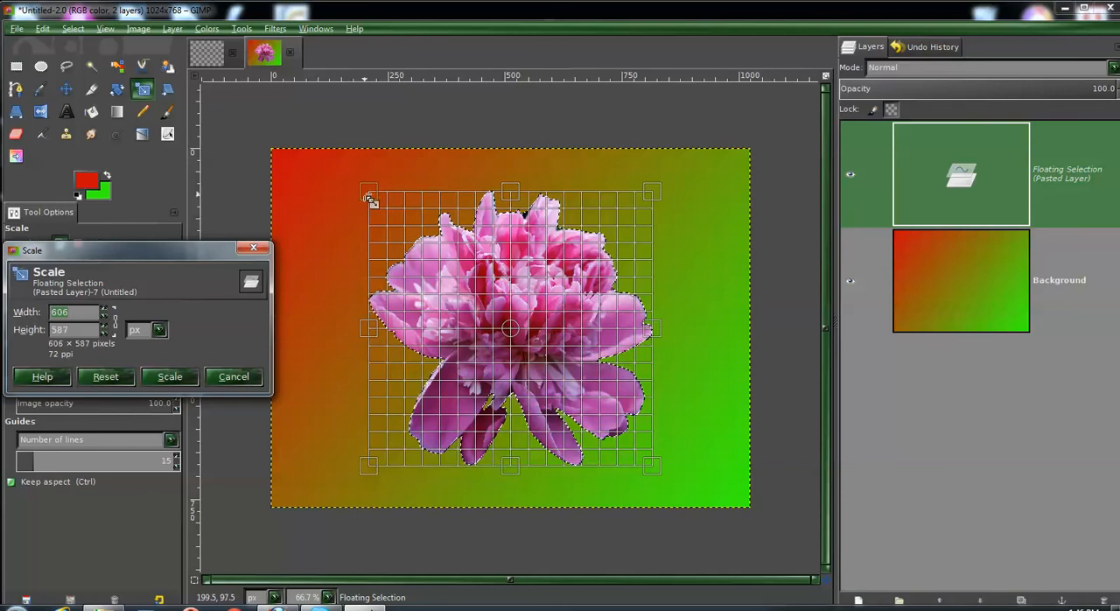
pyautogui.moveTo(369, 194); pyautogui.dragTo(497, 401)
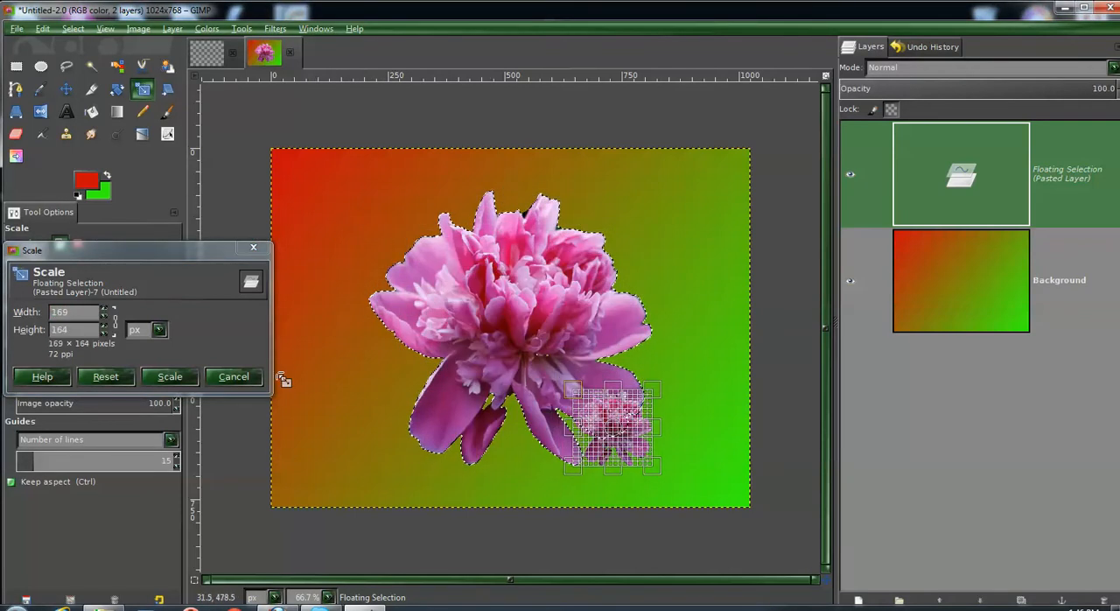
pyautogui.click(171, 378)
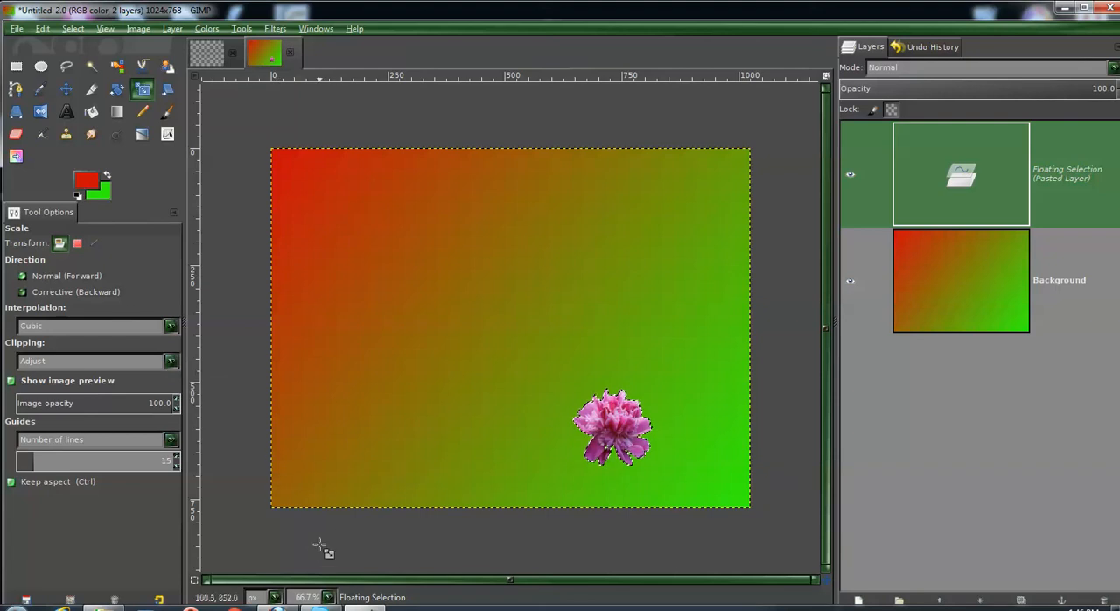
# - Copy the scaled-down flower and paste a duplicate of it into the image
pyautogui.click(42, 29)
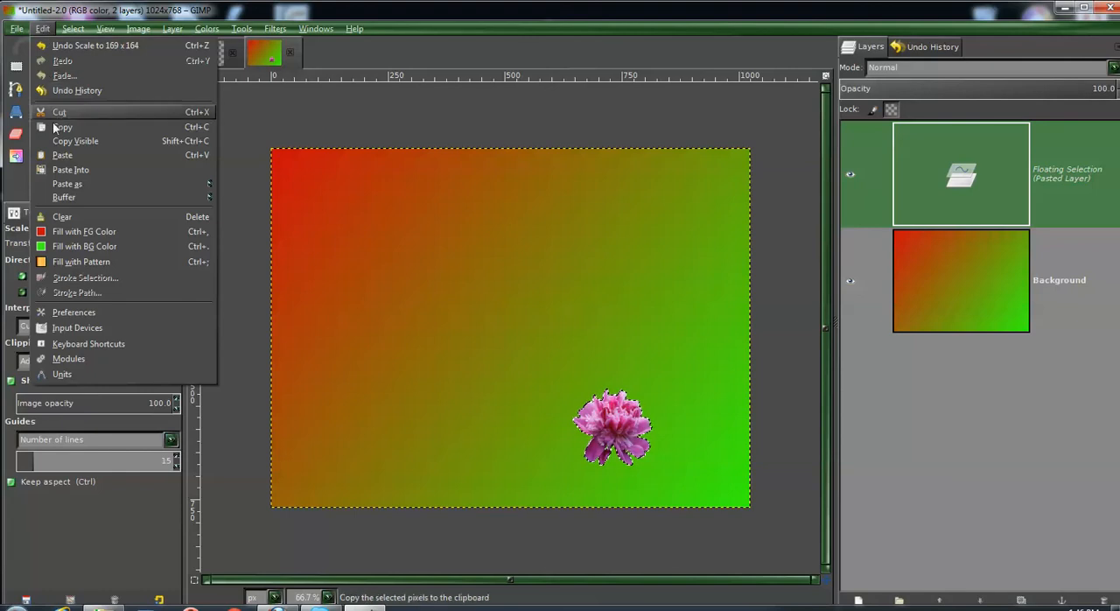
pyautogui.moveTo(66, 197)
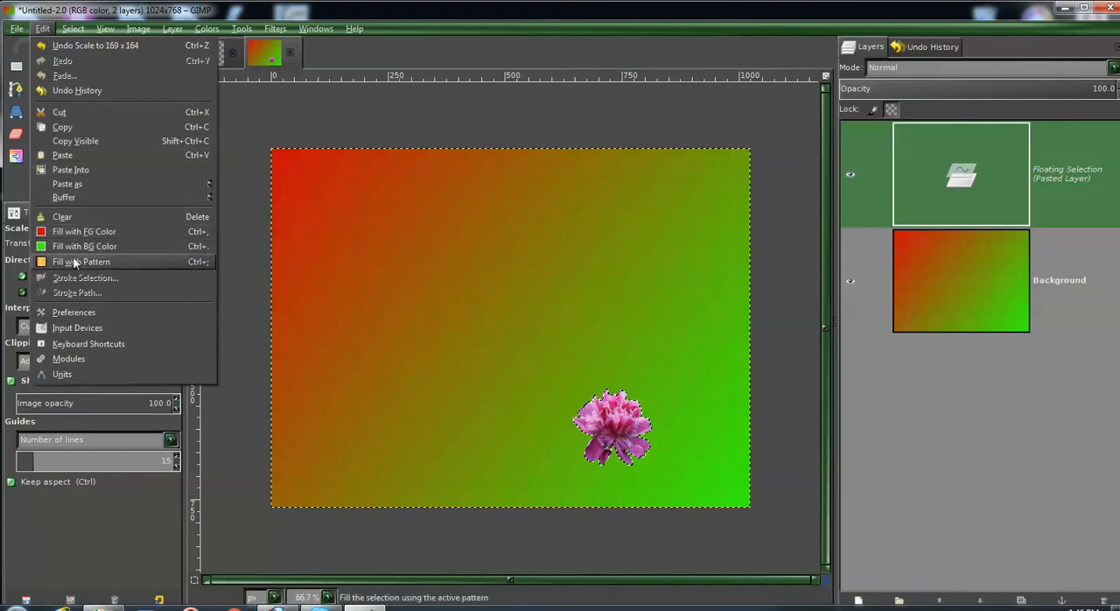
pyautogui.click(65, 129)
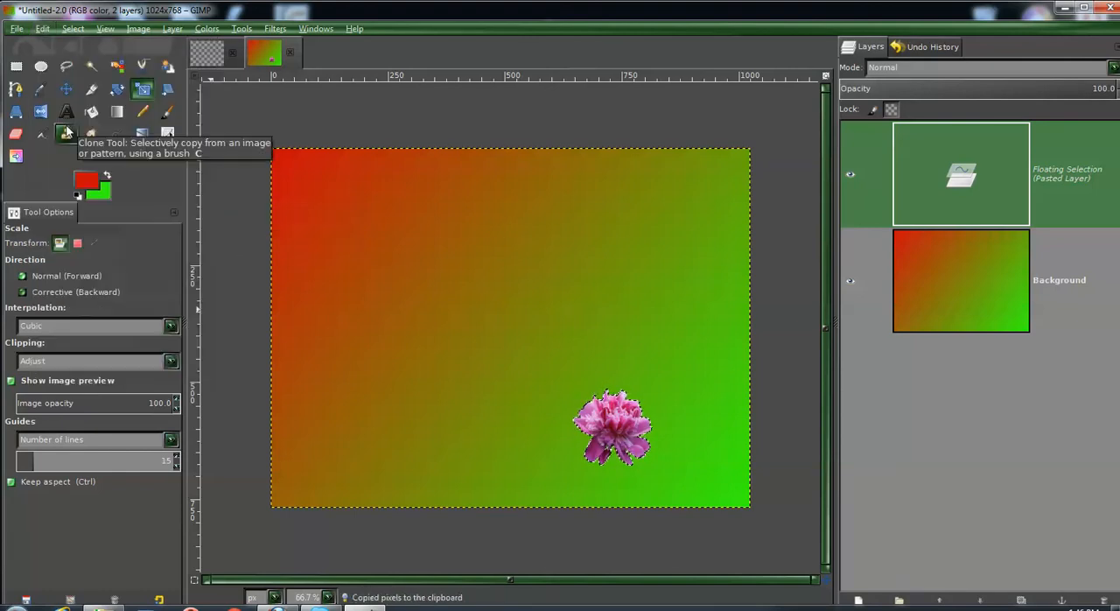
pyautogui.click(43, 29)
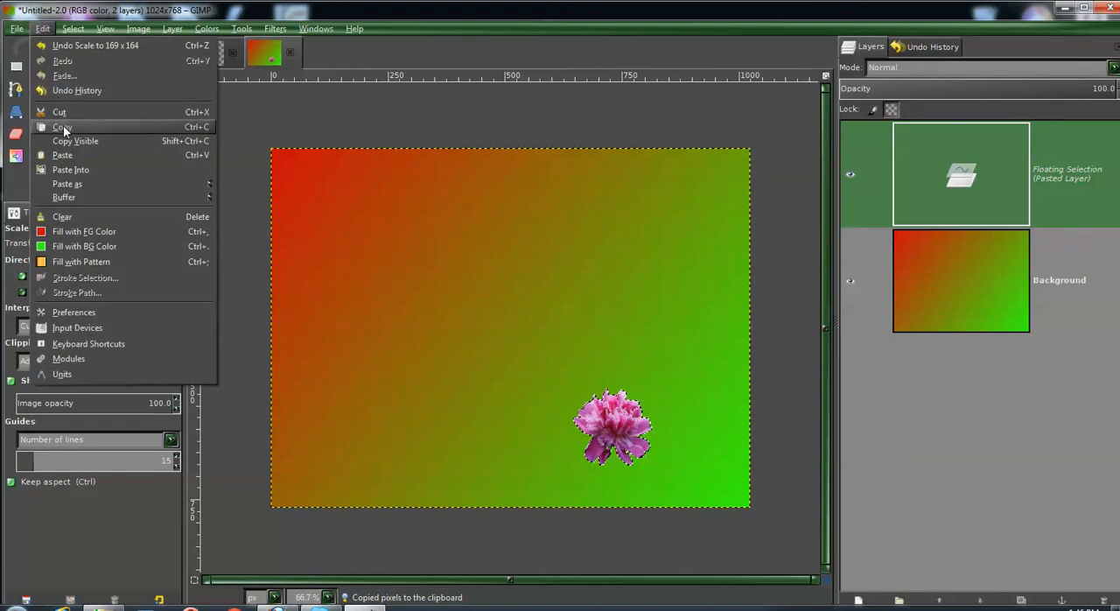
pyautogui.click(64, 156)
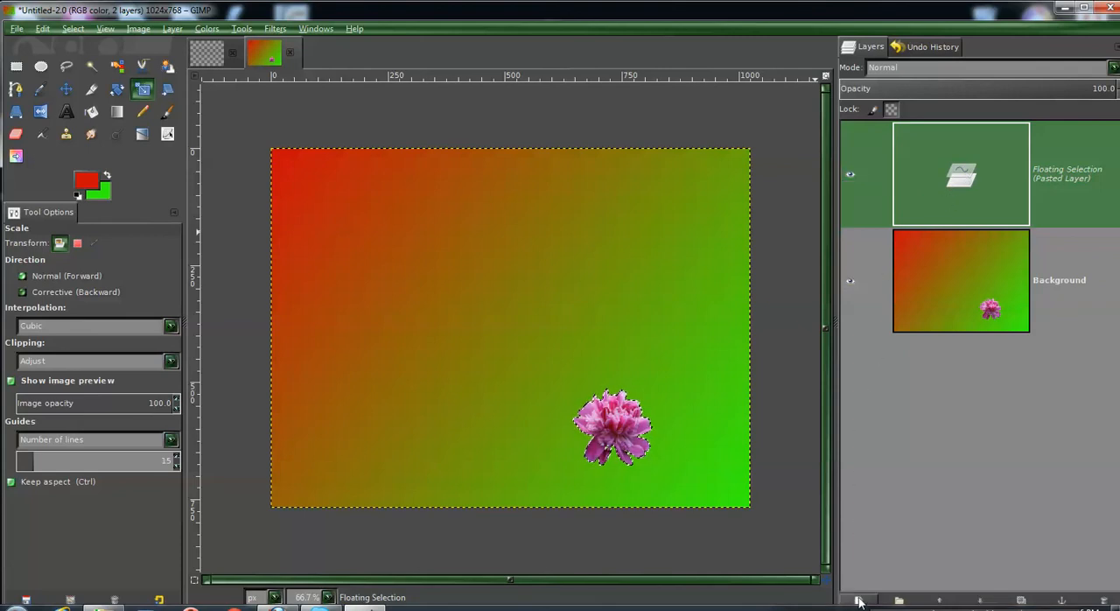
# - Turn the floating duplicate flower into its own layer and move it to the upper-left corner of the image
pyautogui.click(859, 601)
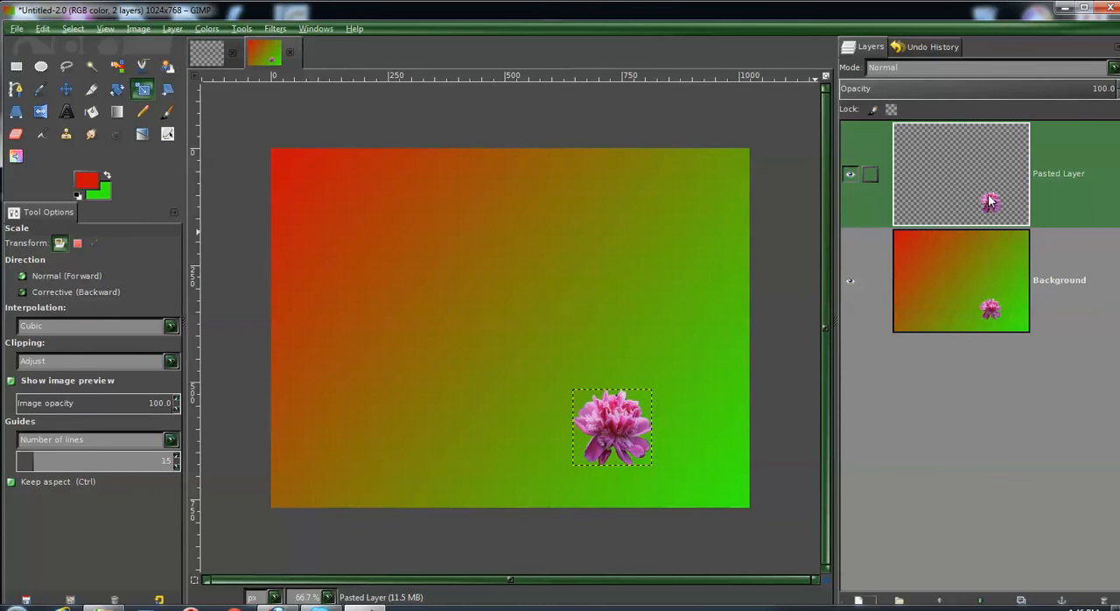
pyautogui.click(65, 88)
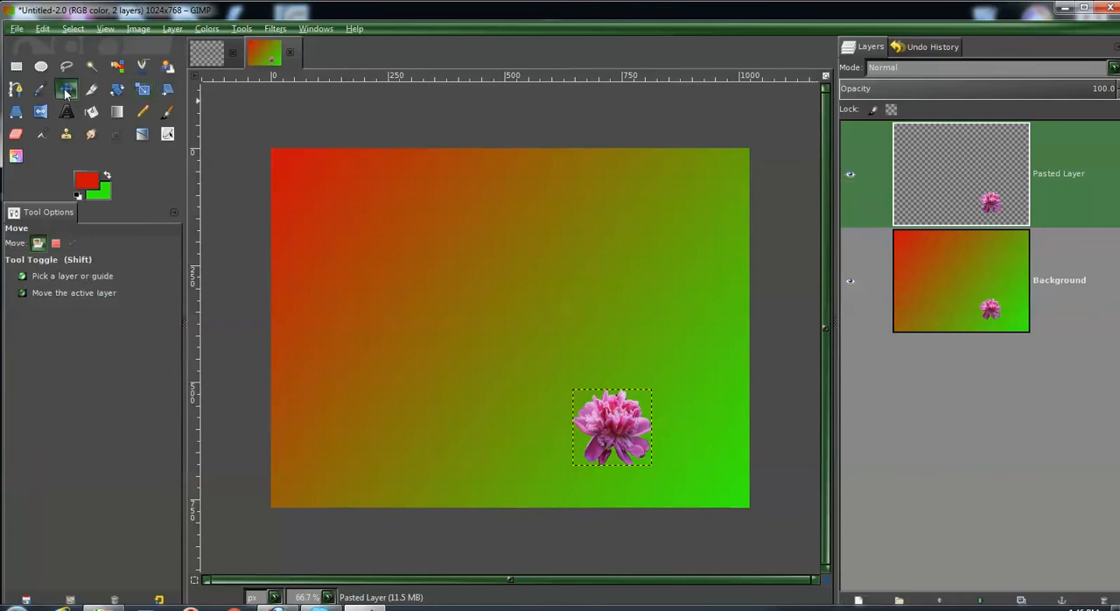
pyautogui.moveTo(573, 439); pyautogui.dragTo(330, 219)
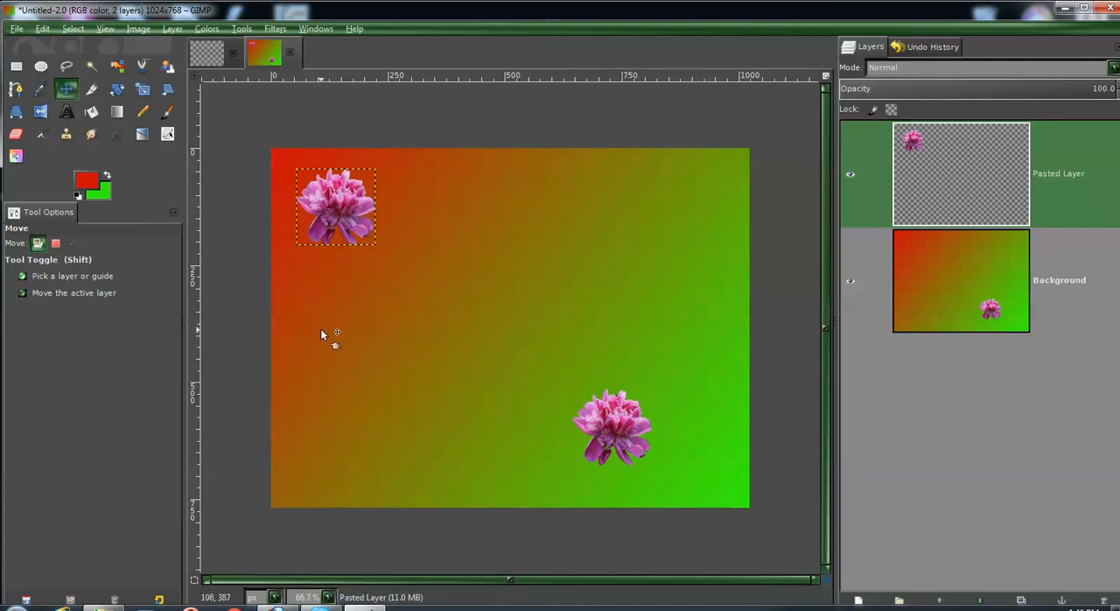
pyautogui.click(141, 91)
pyautogui.click(332, 188)
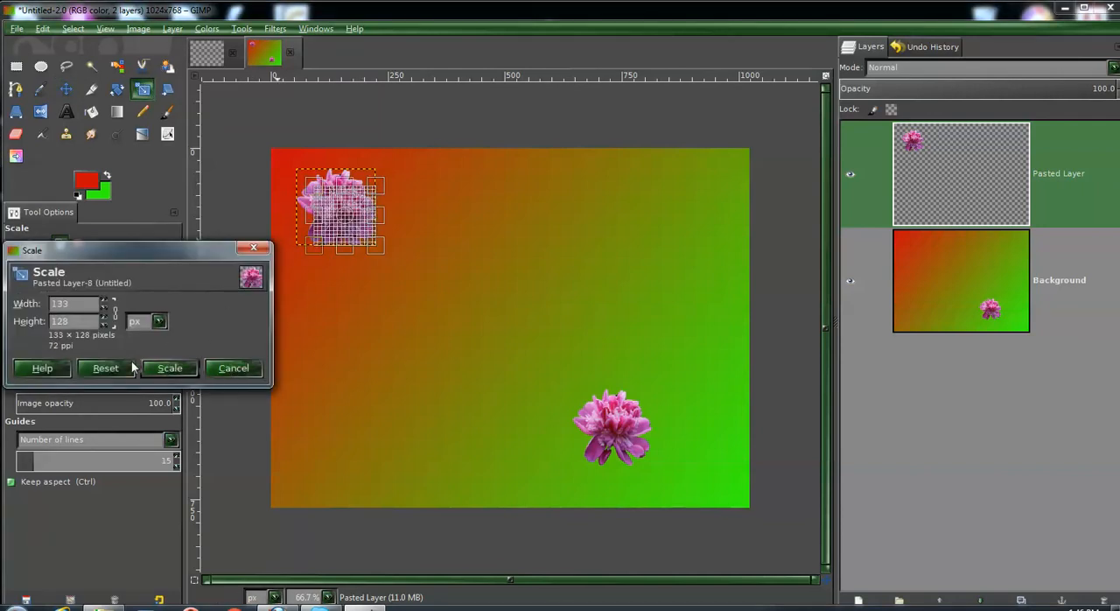
pyautogui.click(233, 368)
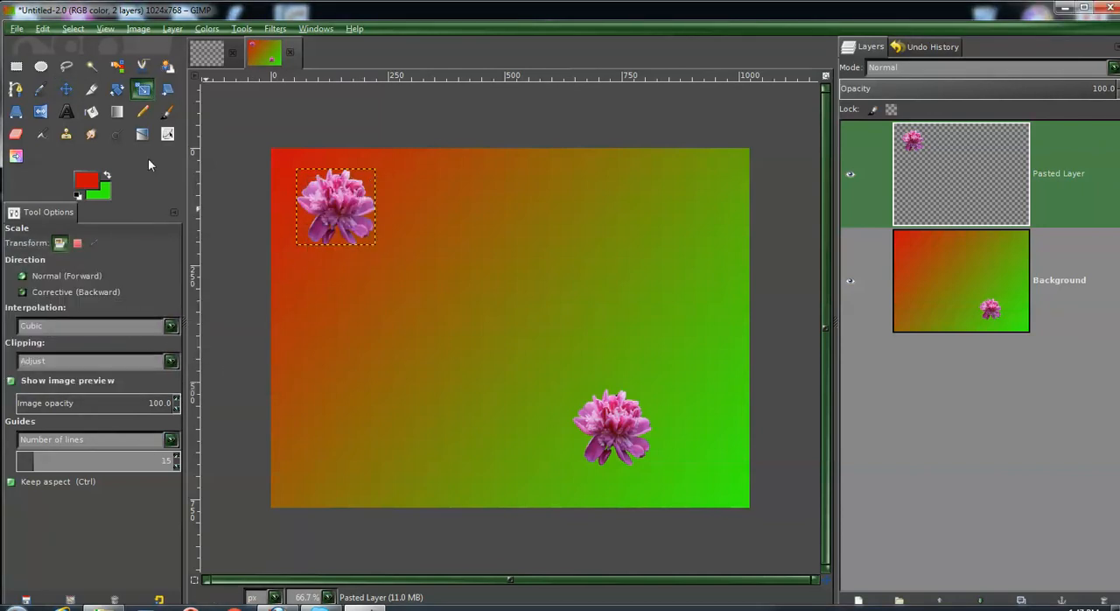
# - Rotate the flower layer in the upper-left corner of the image clockwise by about 41.6°
pyautogui.click(117, 90)
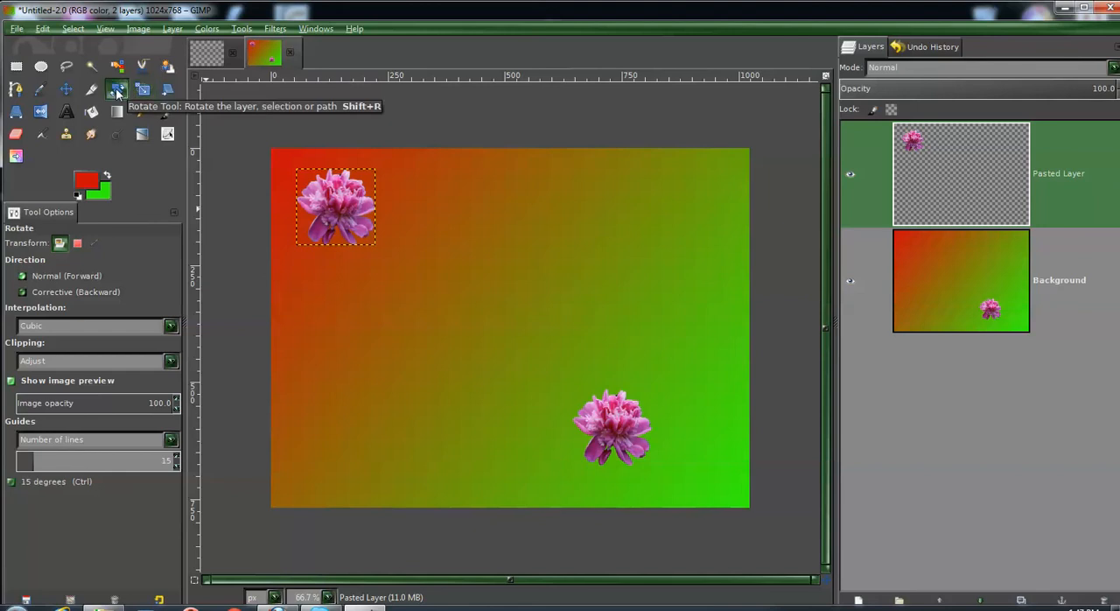
pyautogui.click(334, 208)
pyautogui.moveTo(366, 174); pyautogui.dragTo(387, 198)
pyautogui.click(165, 210)
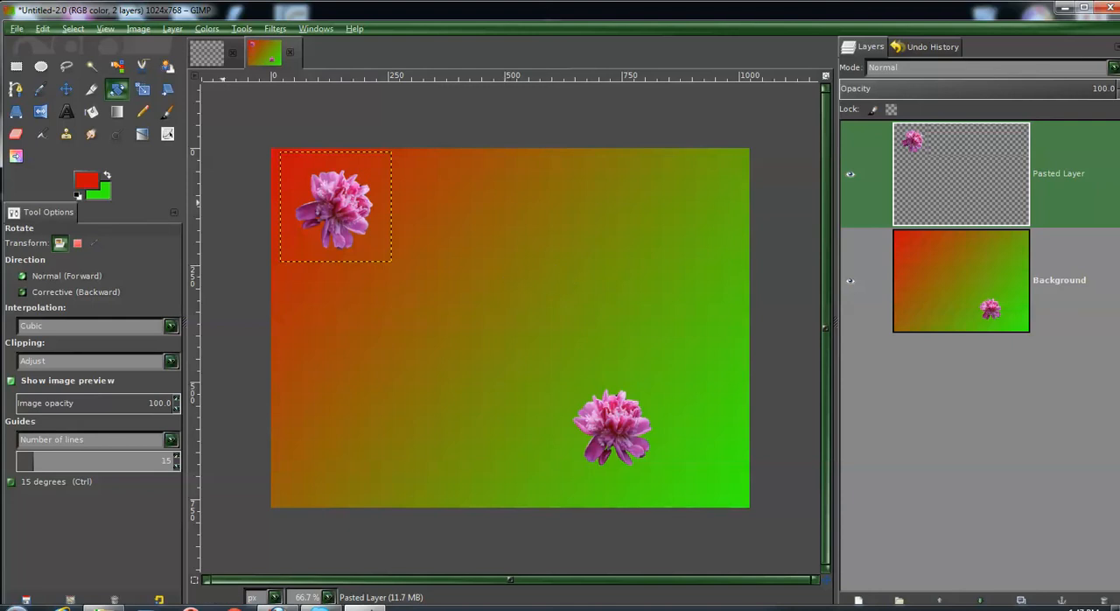
# - Start a new 3D Outline logo and choose the 3D Green pattern for it
pyautogui.click(64, 116)
pyautogui.click(15, 28)
pyautogui.moveTo(39, 63)
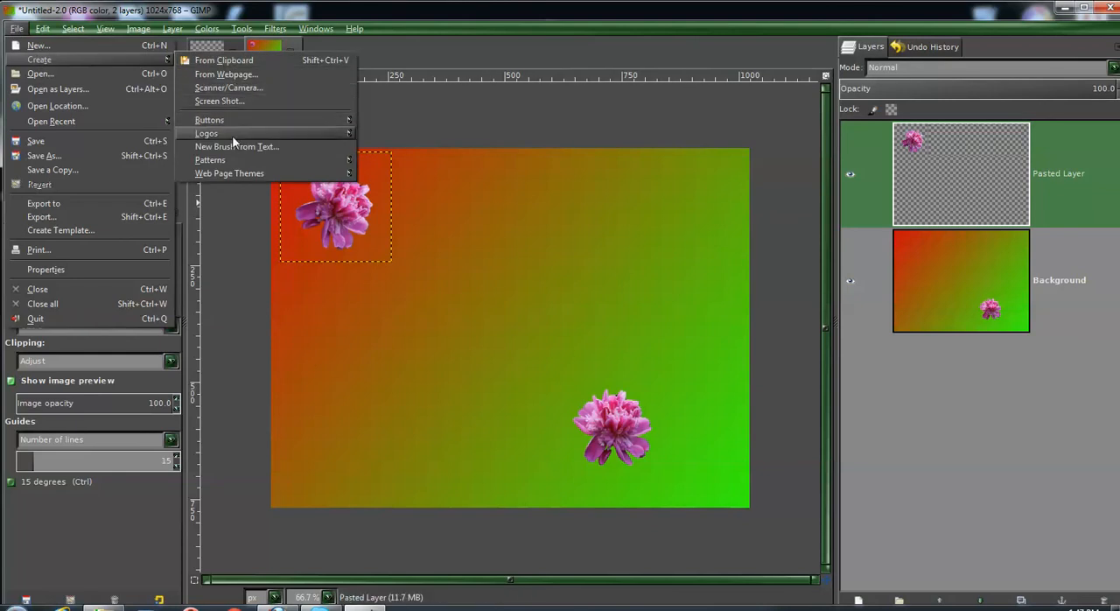
pyautogui.moveTo(233, 138)
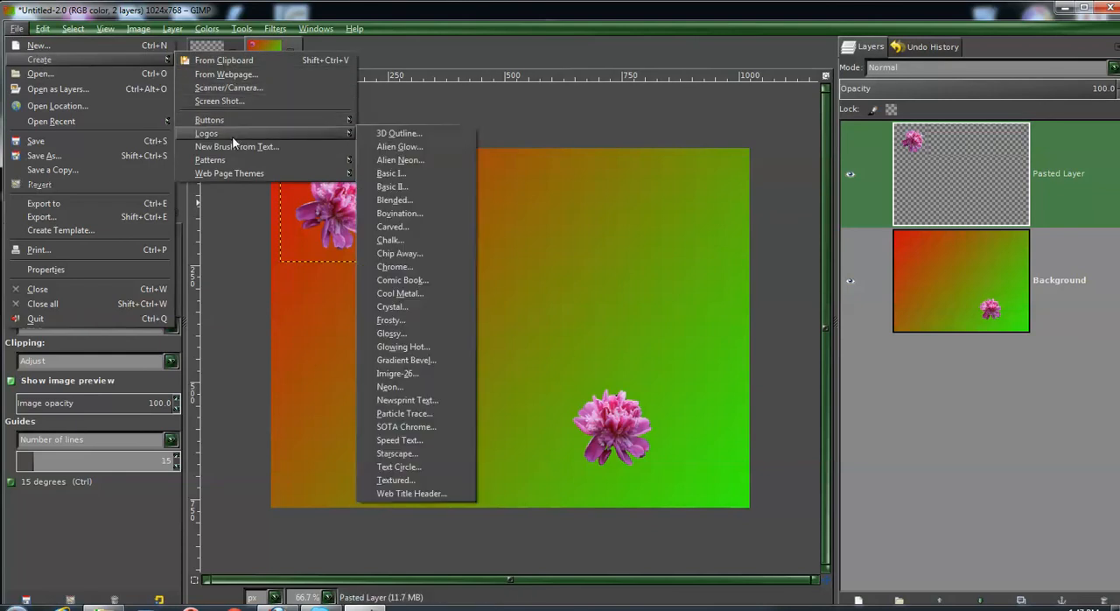
pyautogui.click(409, 136)
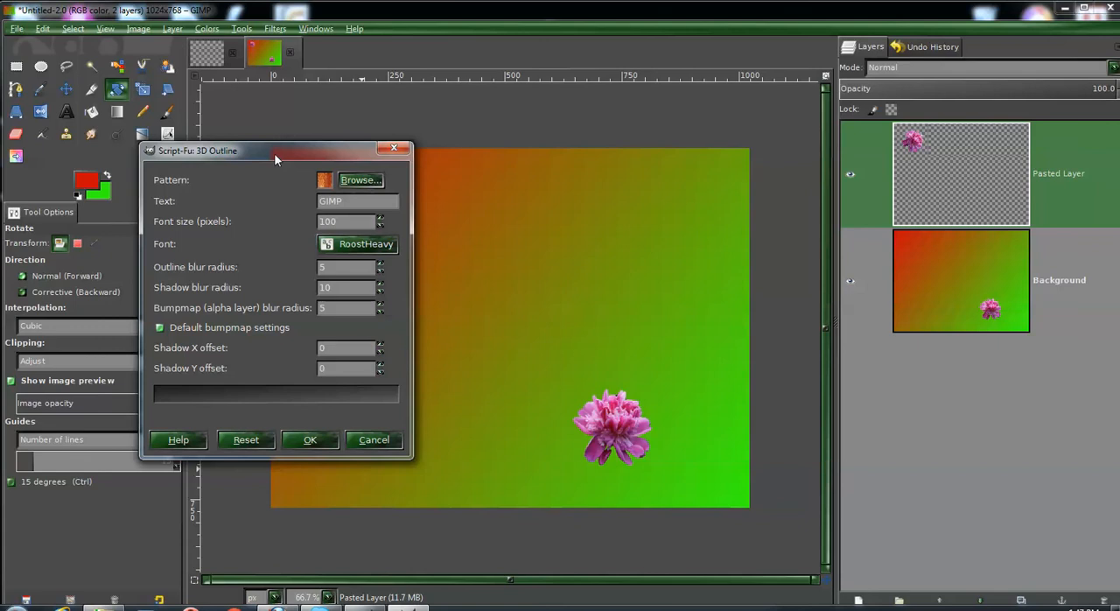
pyautogui.moveTo(269, 153); pyautogui.dragTo(251, 108)
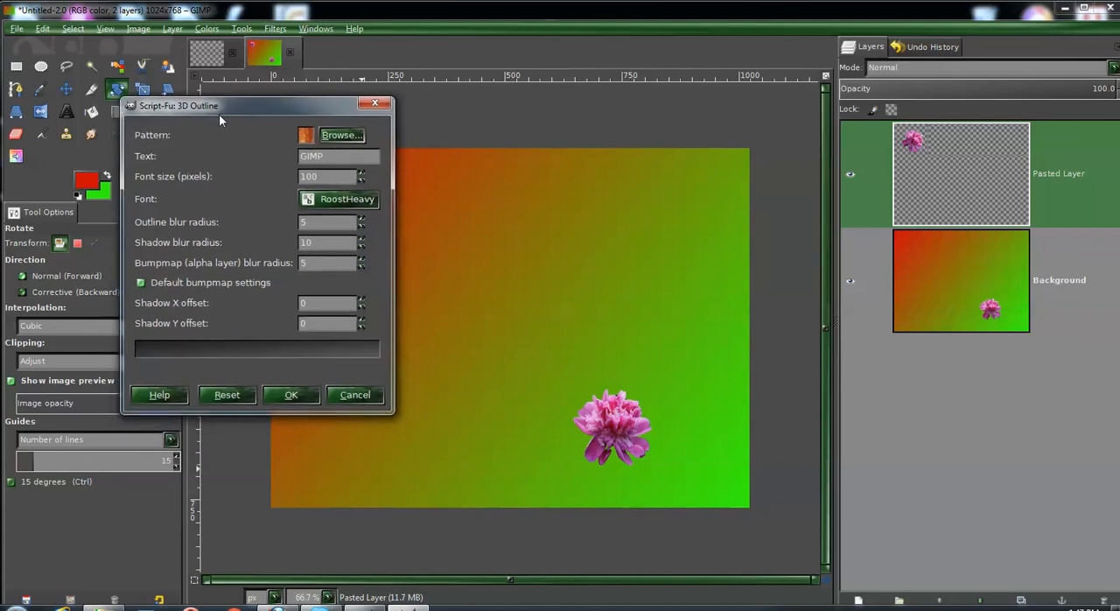
pyautogui.click(343, 136)
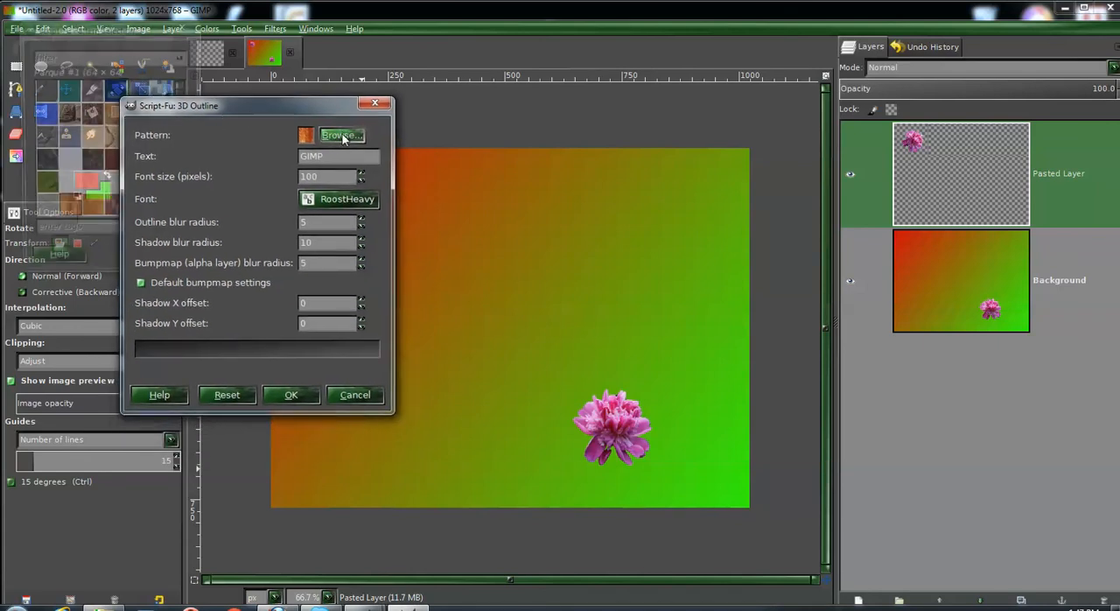
pyautogui.moveTo(178, 106); pyautogui.dragTo(365, 172)
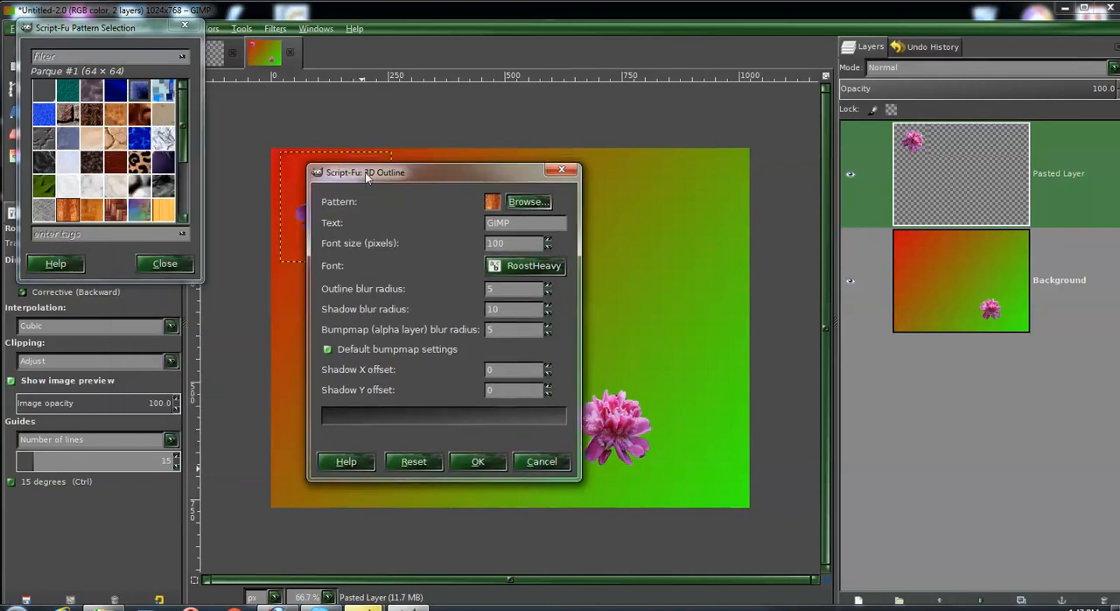
pyautogui.moveTo(127, 282); pyautogui.dragTo(126, 527)
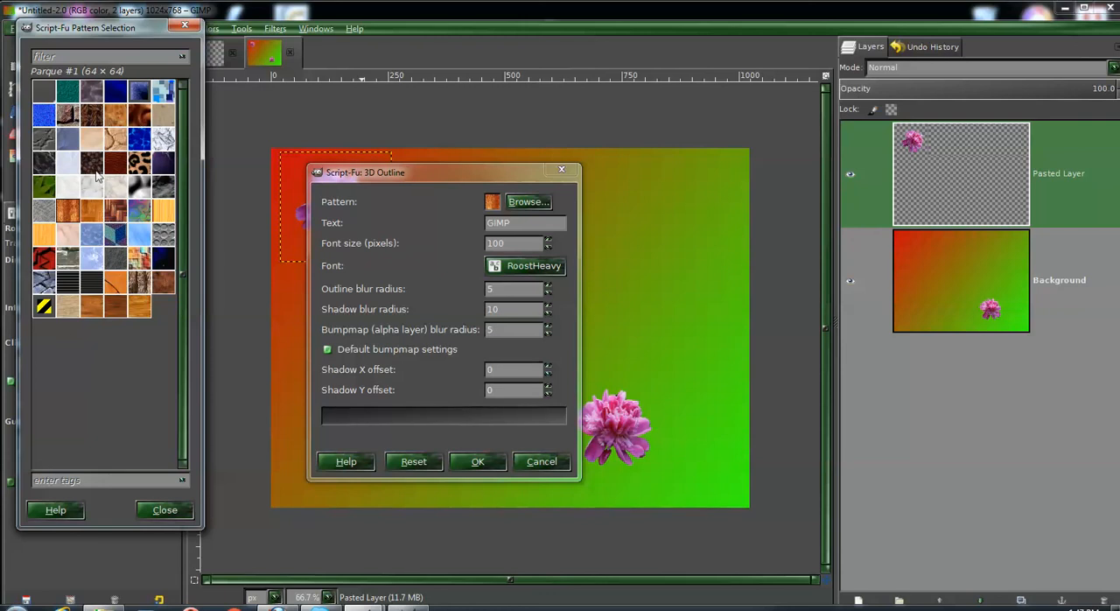
pyautogui.click(67, 93)
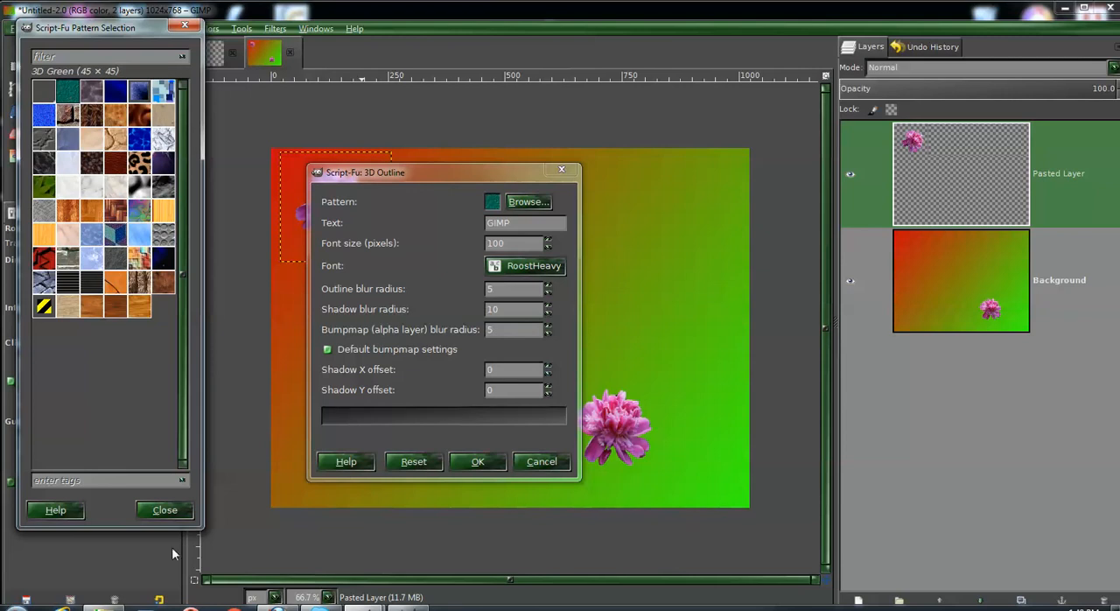
pyautogui.click(153, 508)
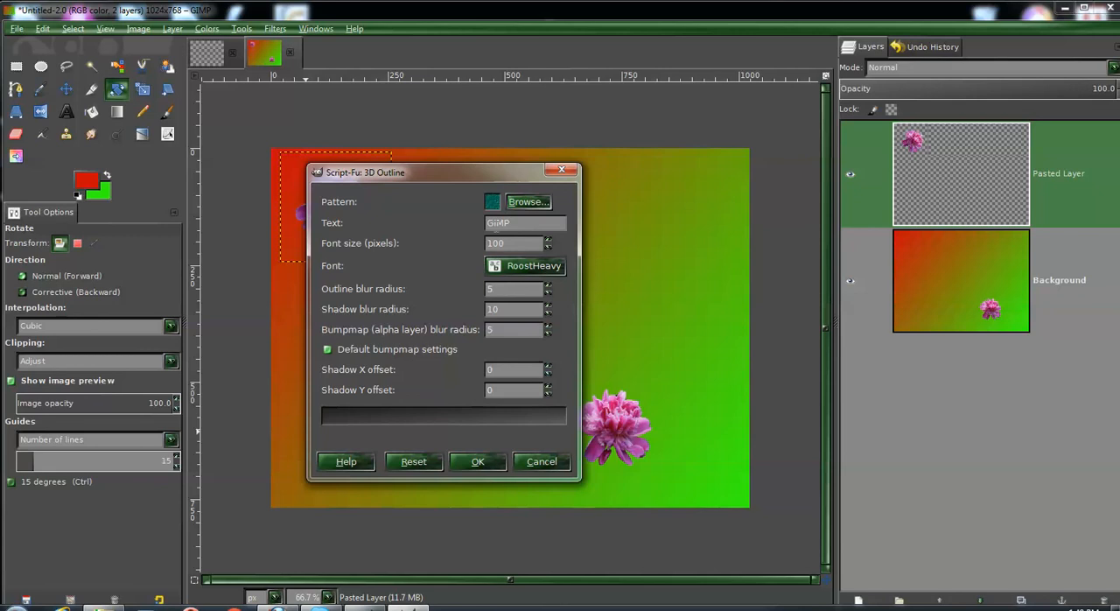
# - Set the logo text to MERRY CHRISTMAS and generate the logo with the remaining settings at their defaults
pyautogui.moveTo(516, 223); pyautogui.dragTo(450, 220)
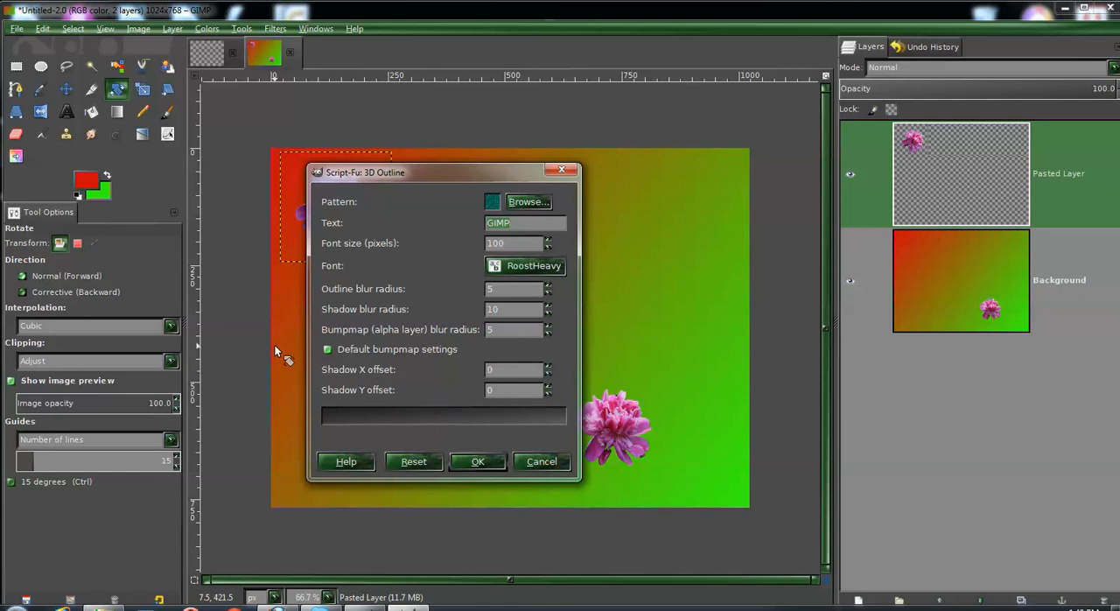
pyautogui.write('mE')
pyautogui.write('RRY')
pyautogui.press('BackSpace')
pyautogui.press('BackSpace')
pyautogui.press('BackSpace')
pyautogui.press('BackSpace')
pyautogui.press('BackSpace')
pyautogui.press('BackSpace')
pyautogui.write('M')
pyautogui.write('ERRY CHRIS')
pyautogui.write('TMAS')
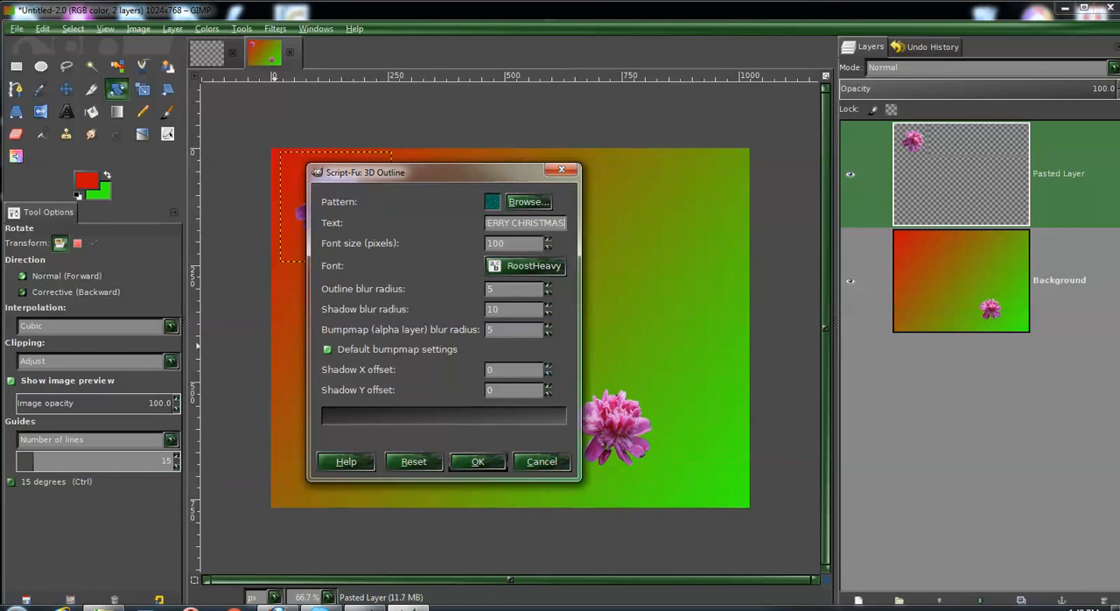
pyautogui.click(487, 464)
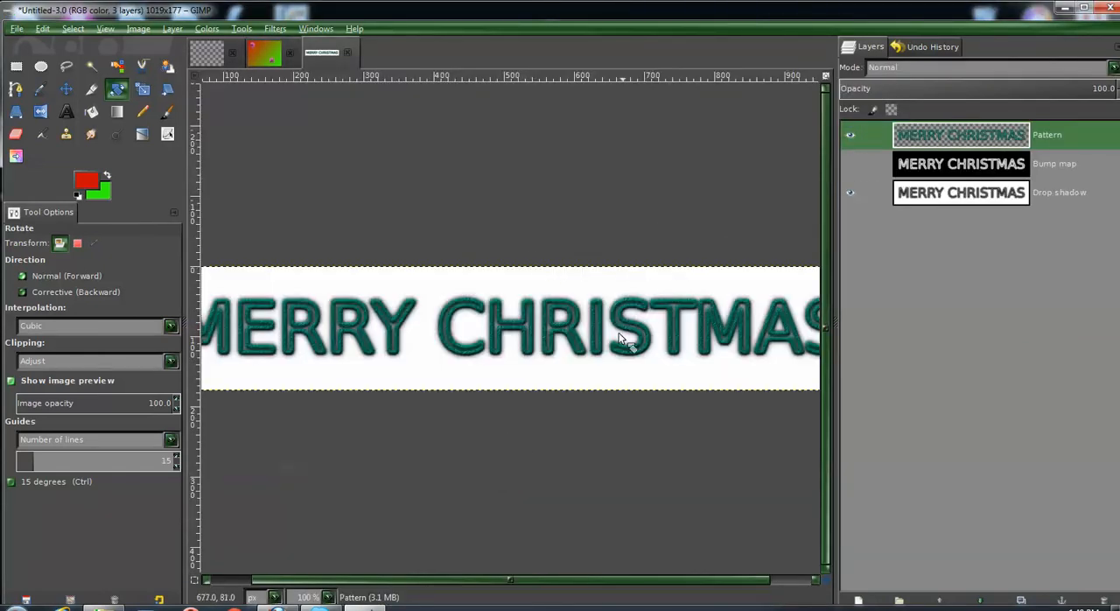
# - Flatten the MERRY CHRISTMAS logo image into a single layer
pyautogui.rightClick(924, 137)
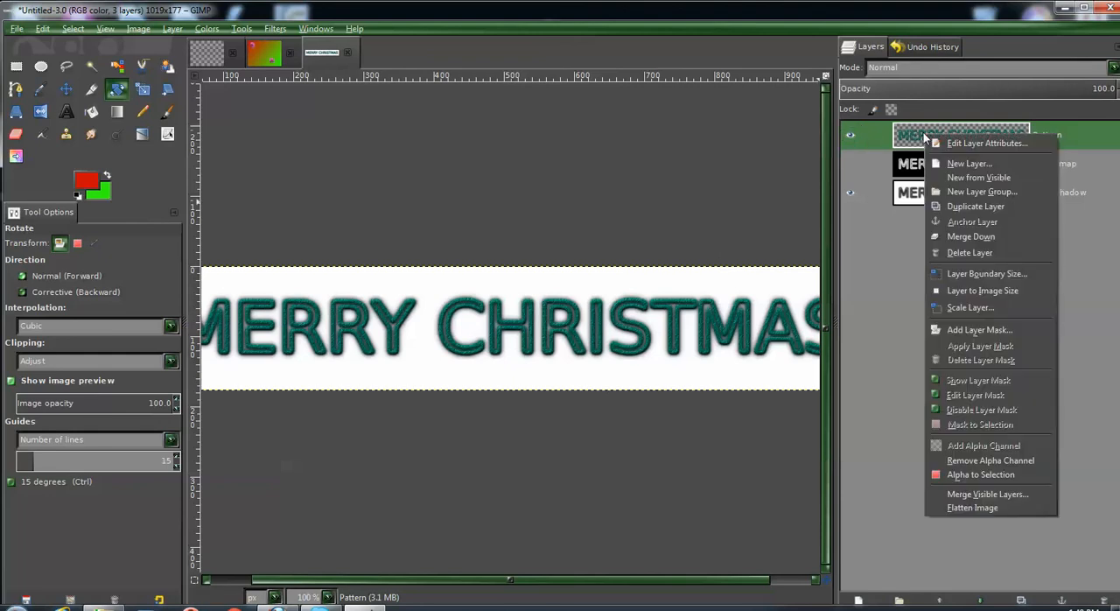
pyautogui.click(708, 129)
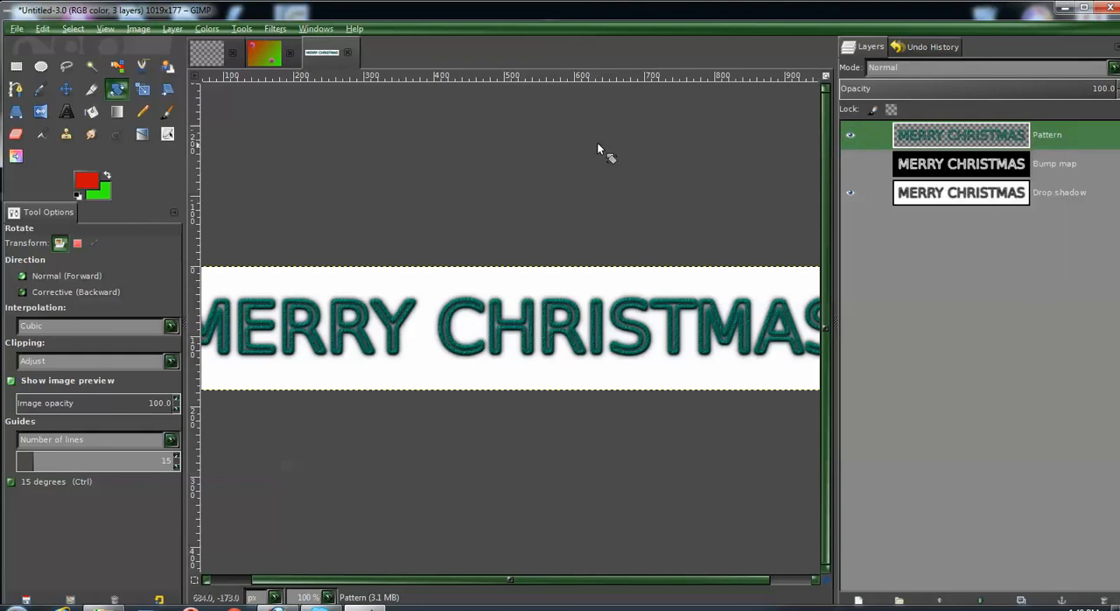
pyautogui.click(138, 29)
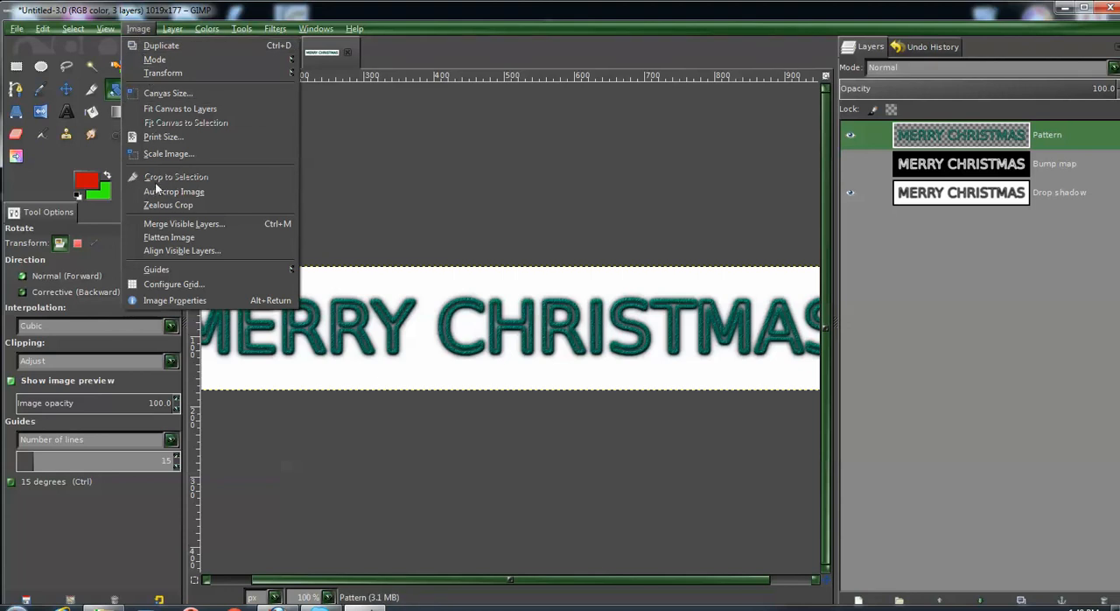
pyautogui.click(184, 238)
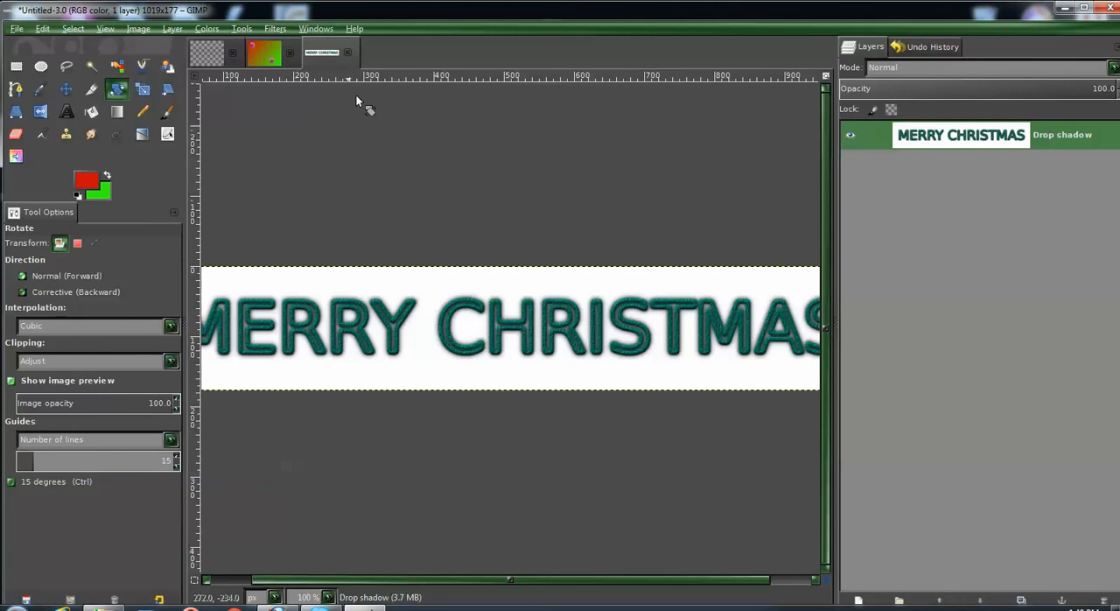
# - Copy the flattened logo and paste it into the gradient flower image as a new layer
pyautogui.click(42, 28)
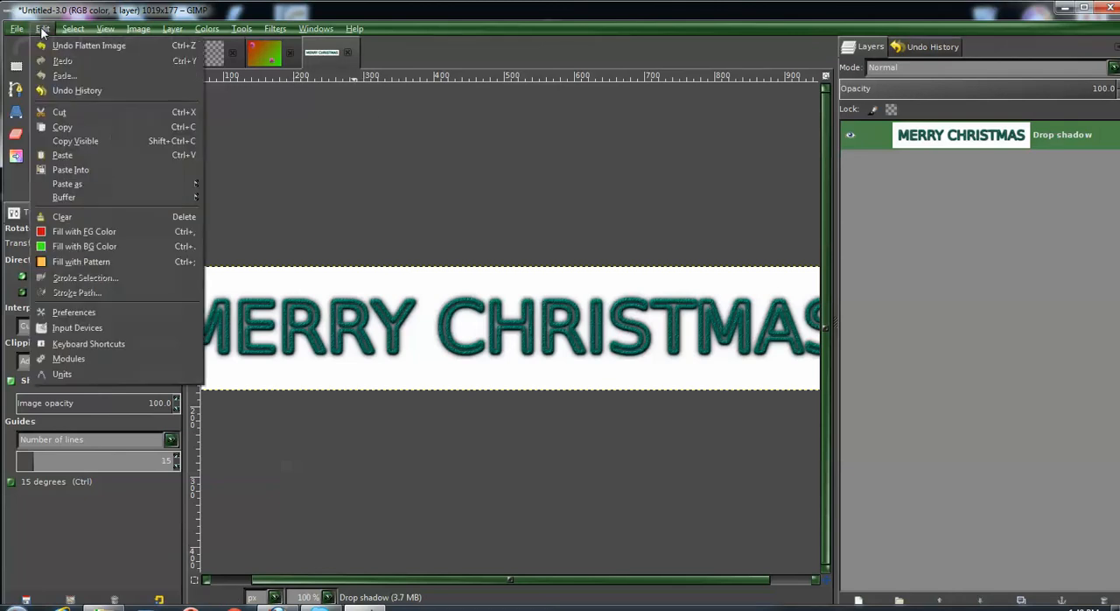
pyautogui.click(72, 125)
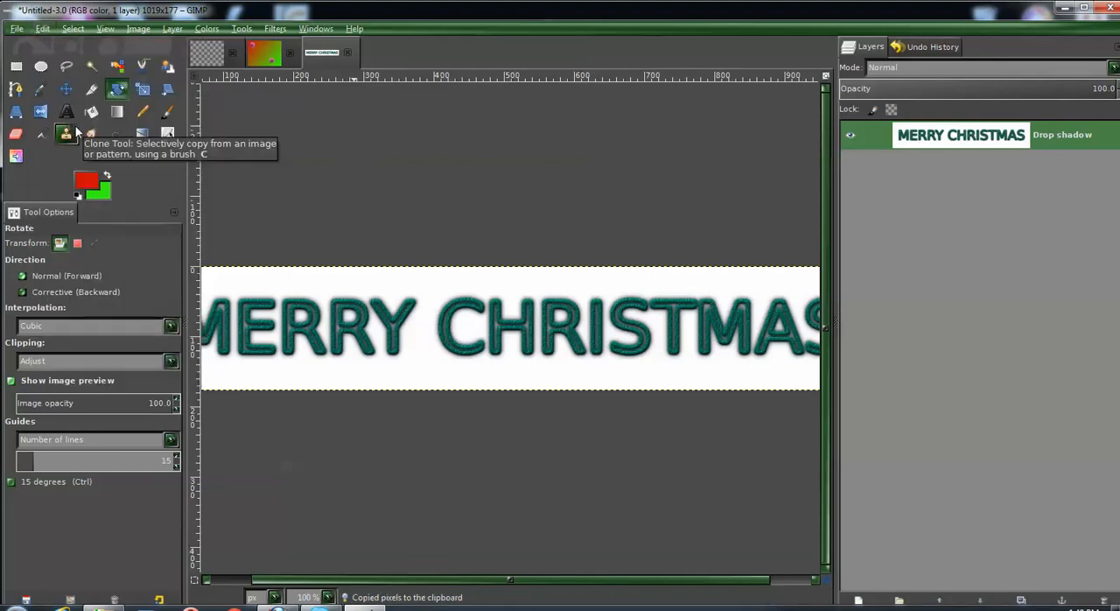
pyautogui.click(257, 54)
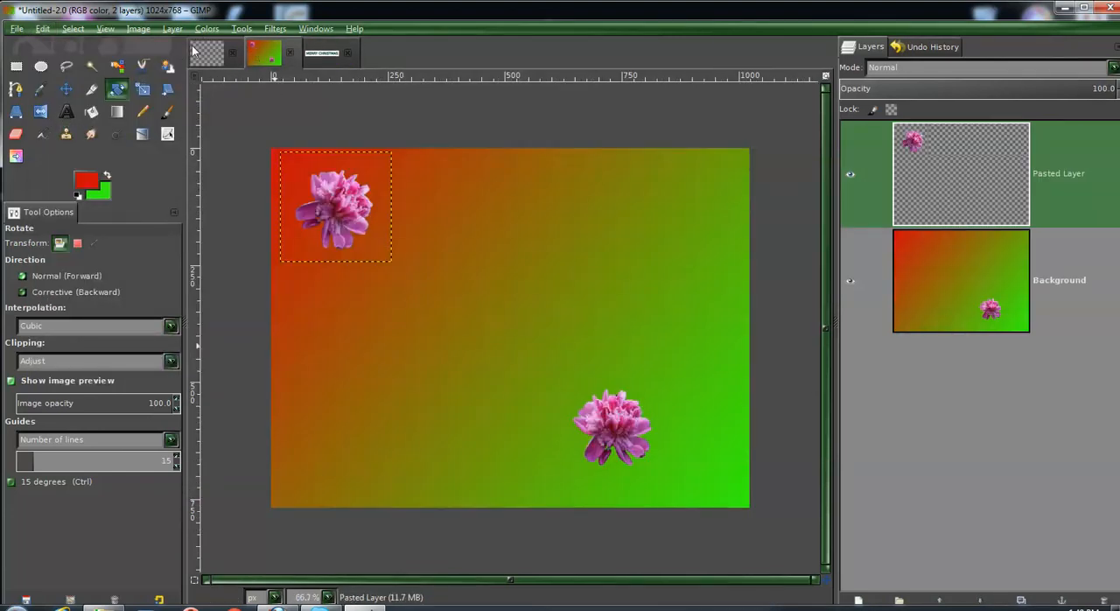
pyautogui.click(41, 29)
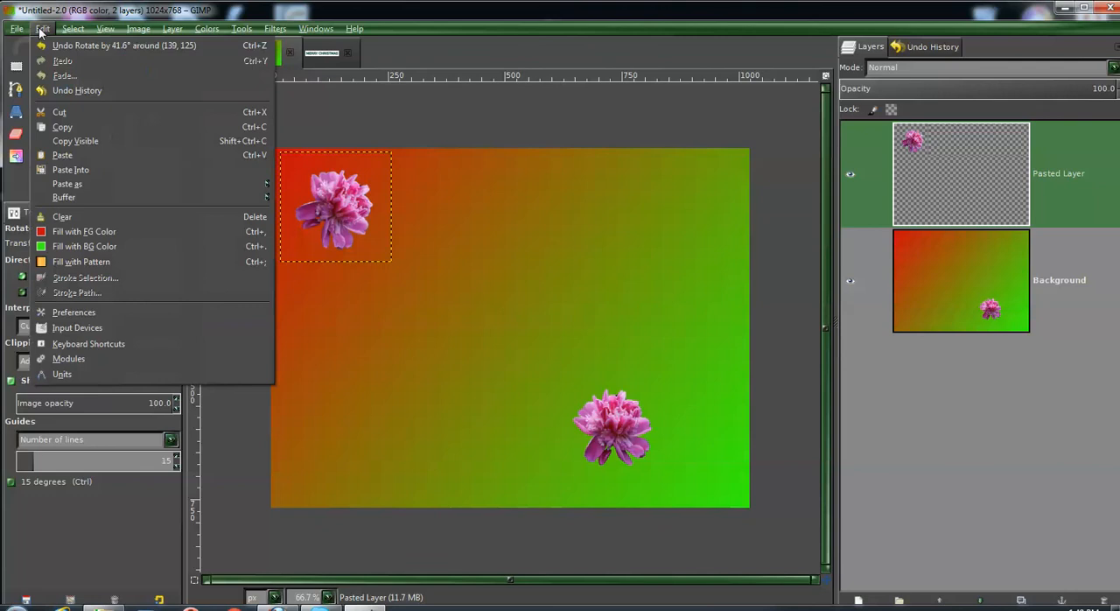
pyautogui.click(65, 156)
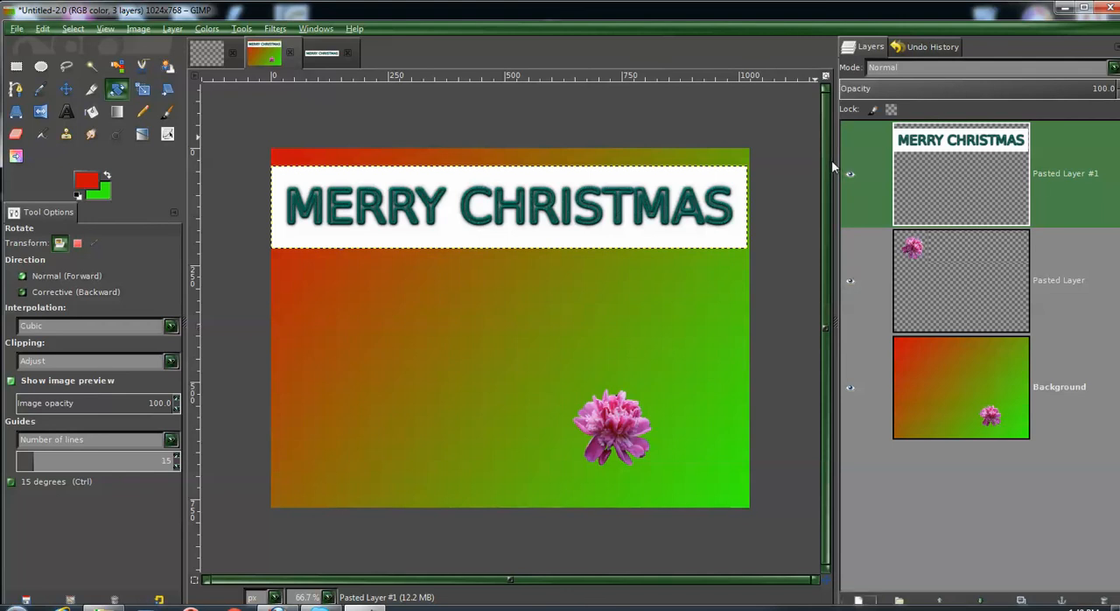
# - Move the MERRY CHRISTMAS banner layer down to the middle of the image, between the two flowers
pyautogui.click(69, 89)
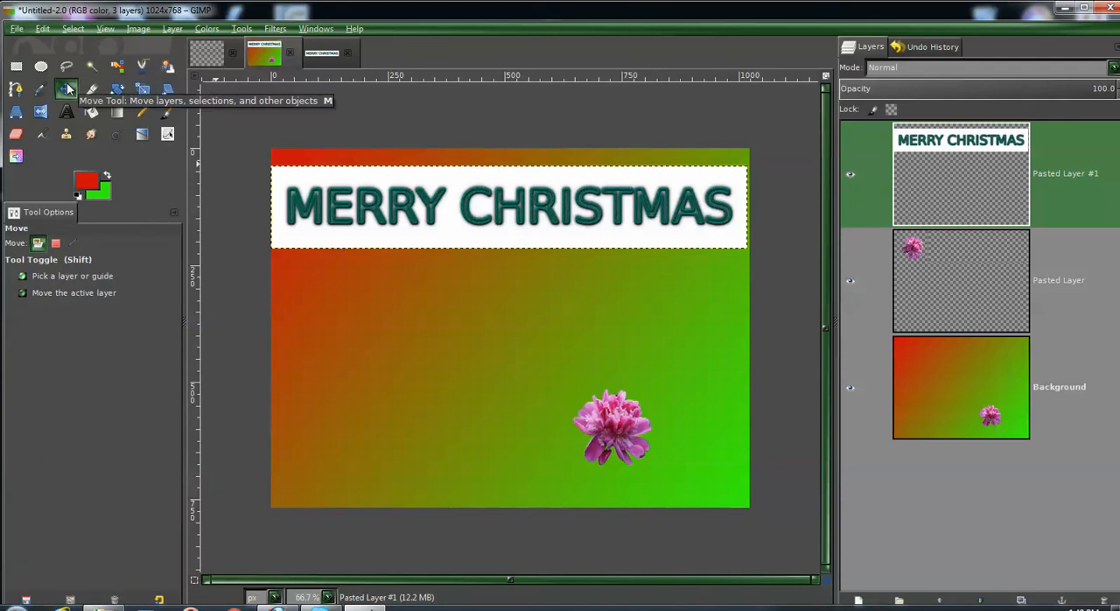
pyautogui.moveTo(499, 219); pyautogui.dragTo(509, 324)
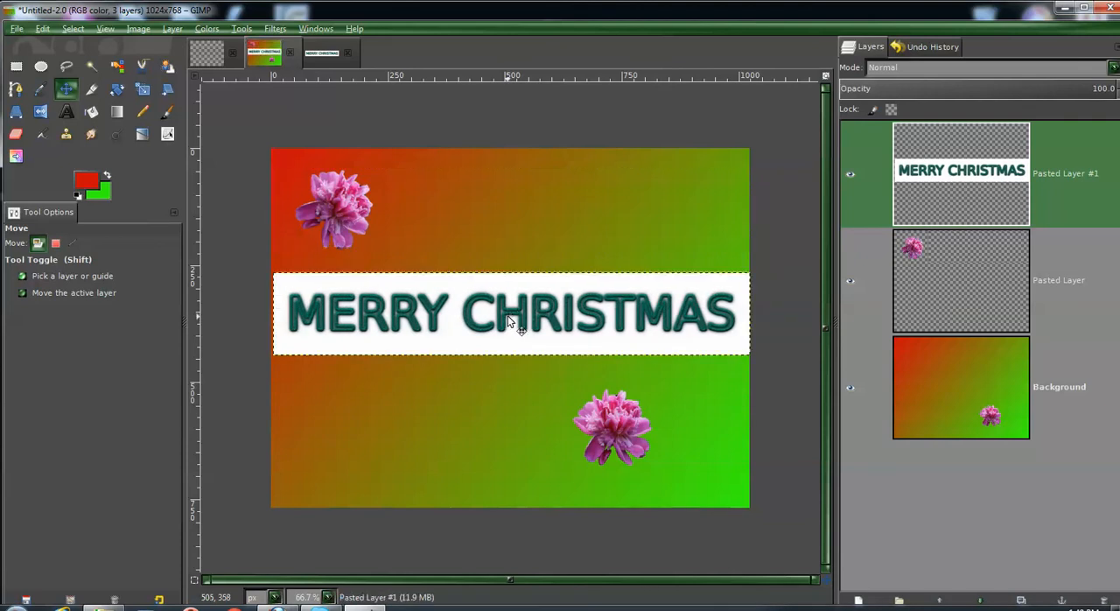
pyautogui.click(453, 392)
# - Merge all visible layers of the gradient image into one layer
pyautogui.click(39, 90)
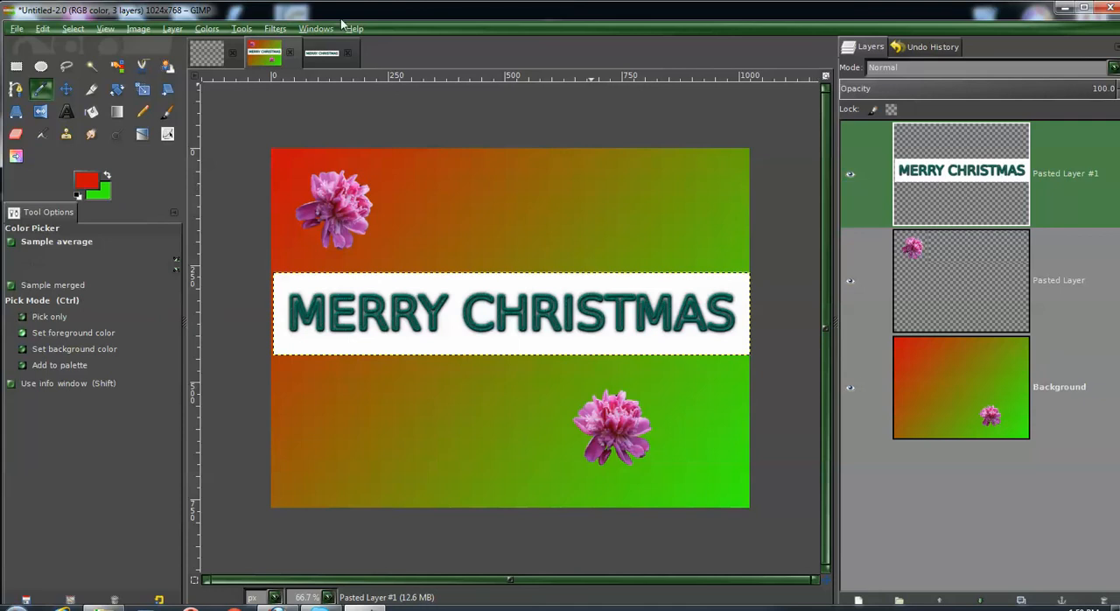
pyautogui.click(74, 29)
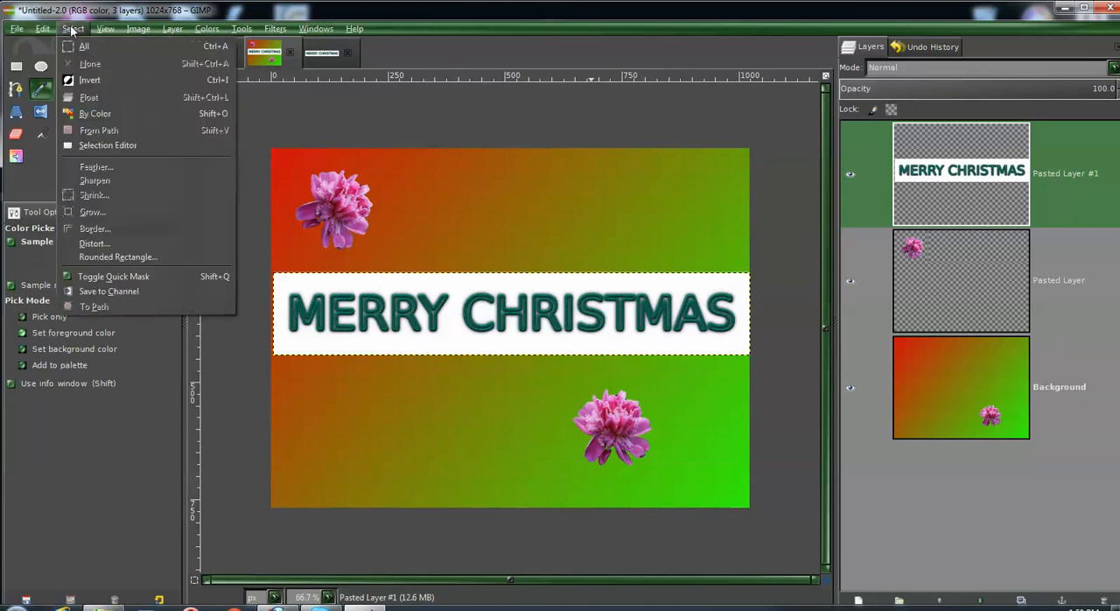
pyautogui.moveTo(138, 29)
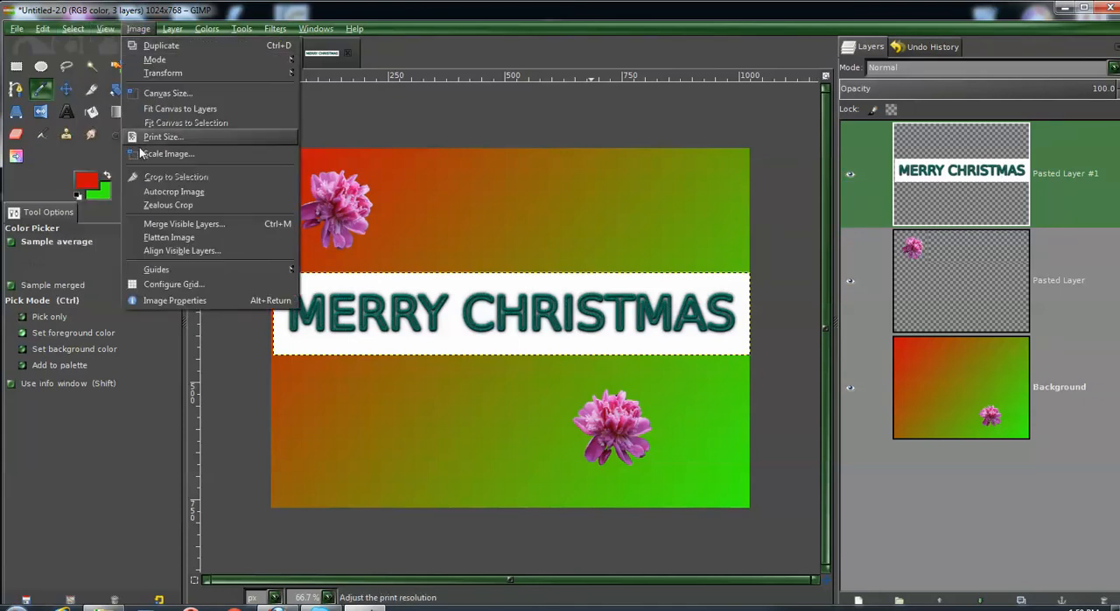
pyautogui.click(175, 224)
pyautogui.click(116, 206)
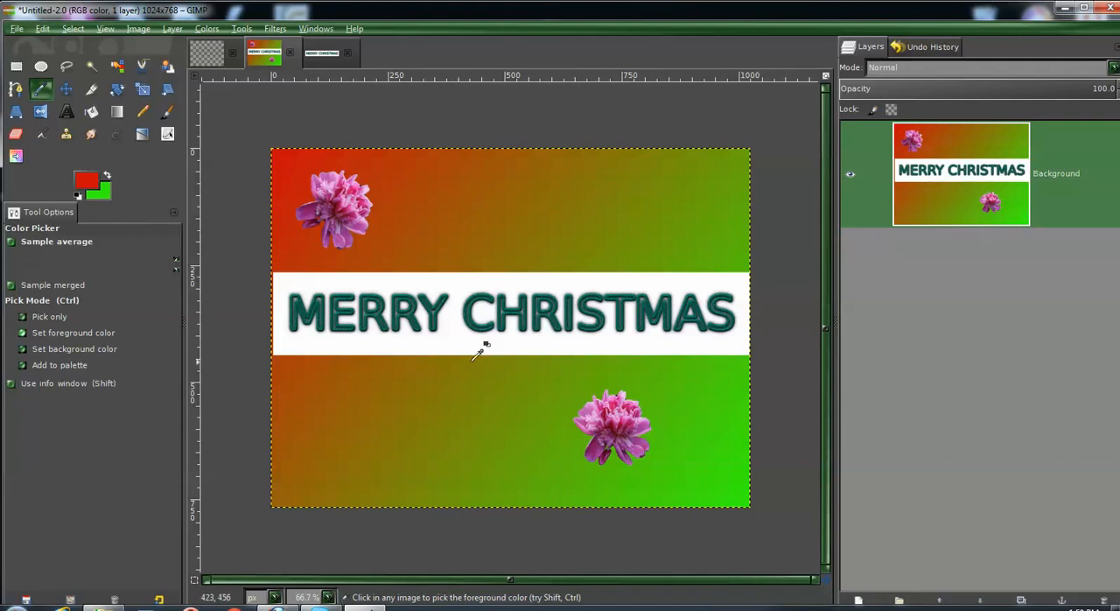
# - Pick an olive foreground color from the gradient's upper-right area and bucket-fill the white banner around the MERRY CHRISTMAS text with it
pyautogui.click(538, 211)
pyautogui.click(410, 156)
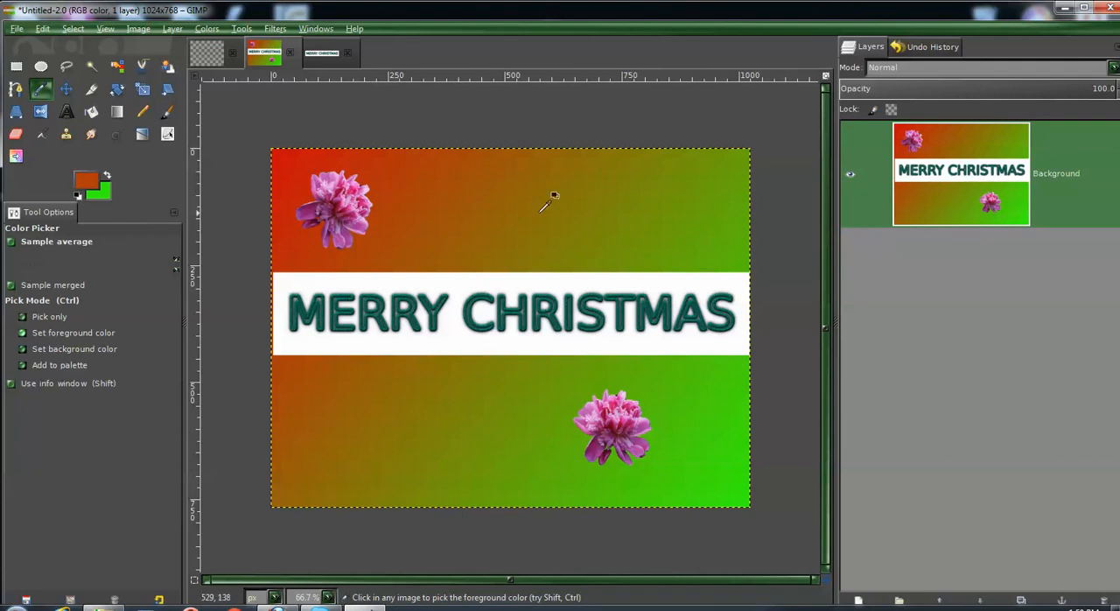
pyautogui.click(550, 196)
pyautogui.click(686, 211)
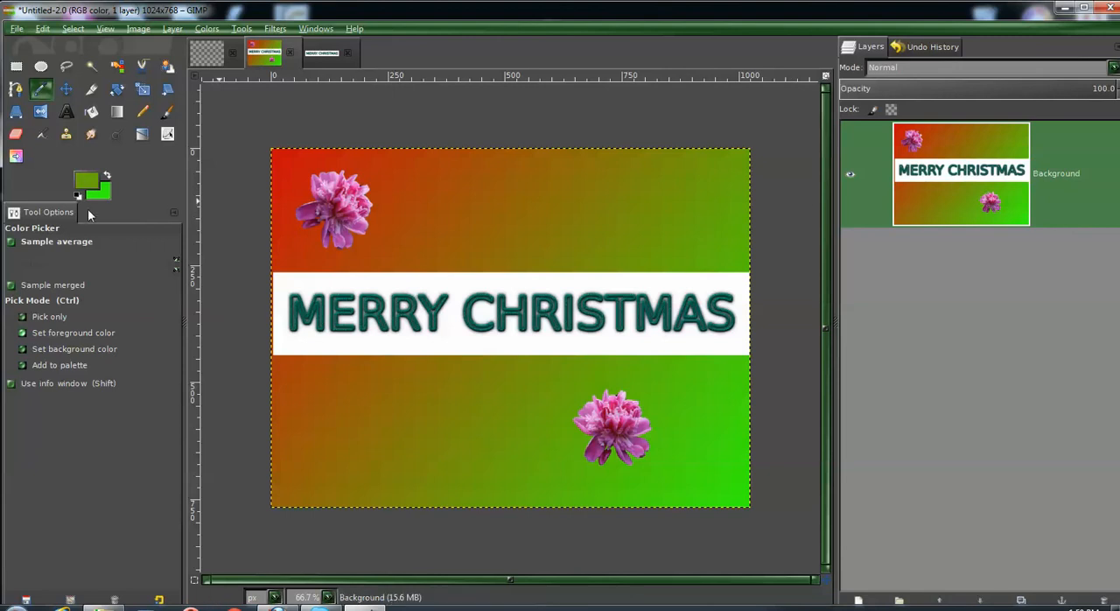
pyautogui.click(357, 188)
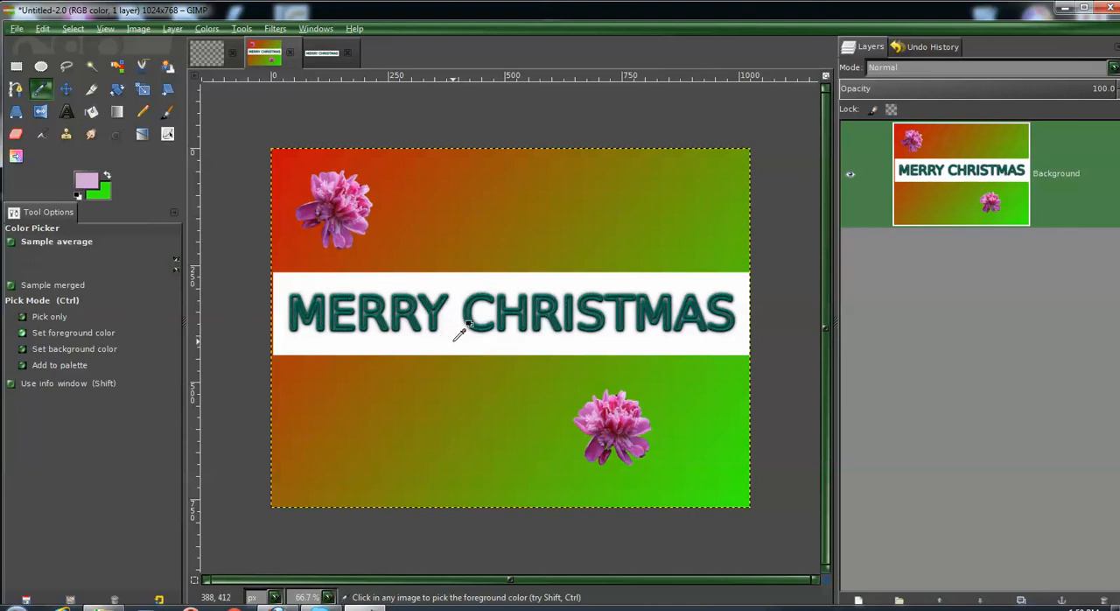
pyautogui.click(662, 178)
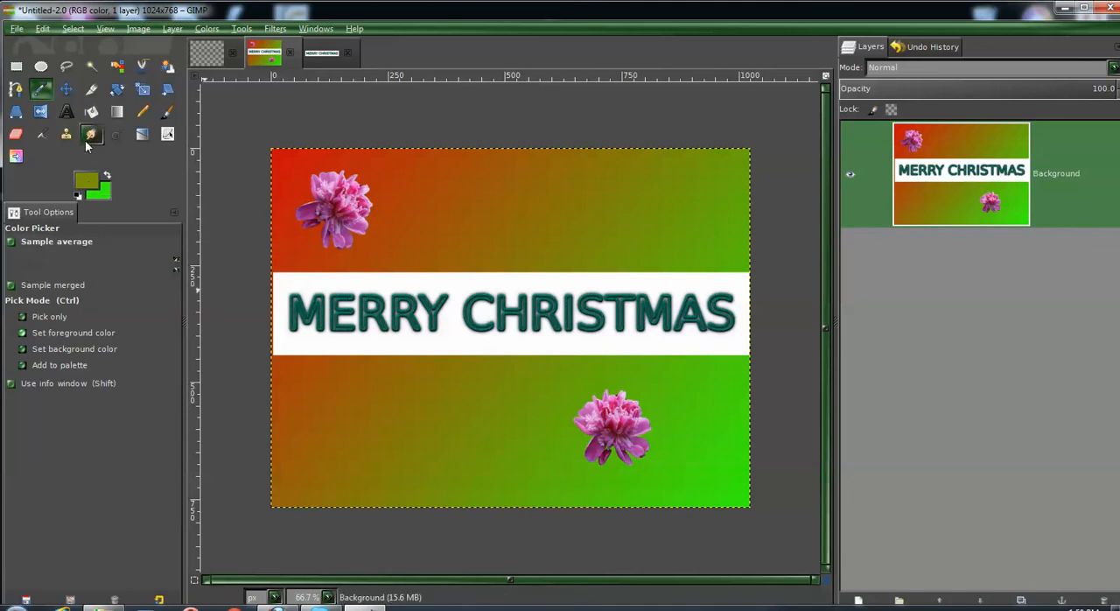
pyautogui.click(92, 113)
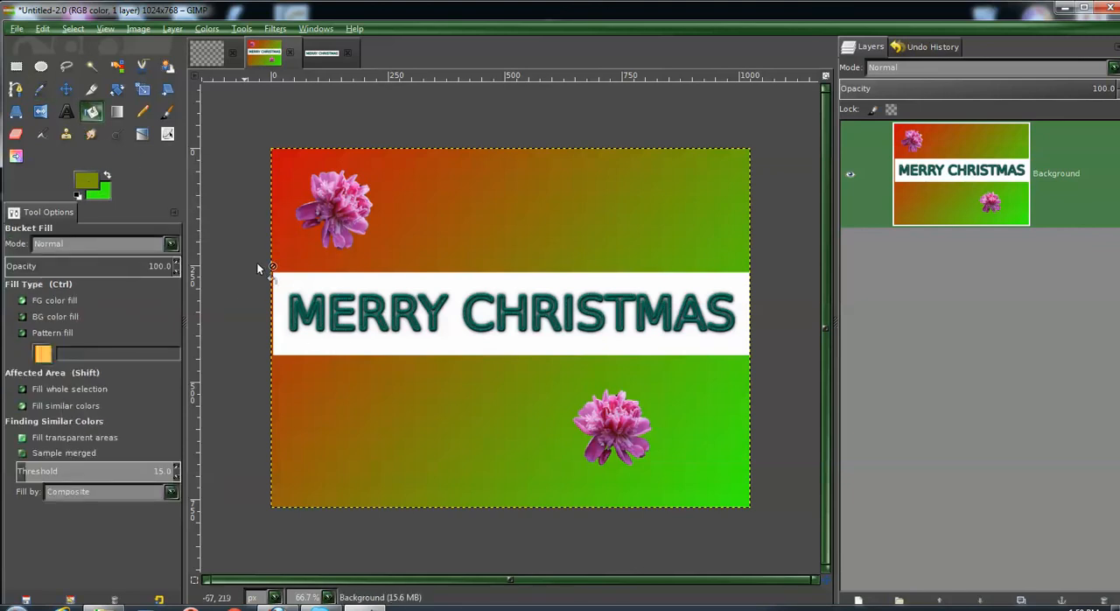
pyautogui.click(453, 338)
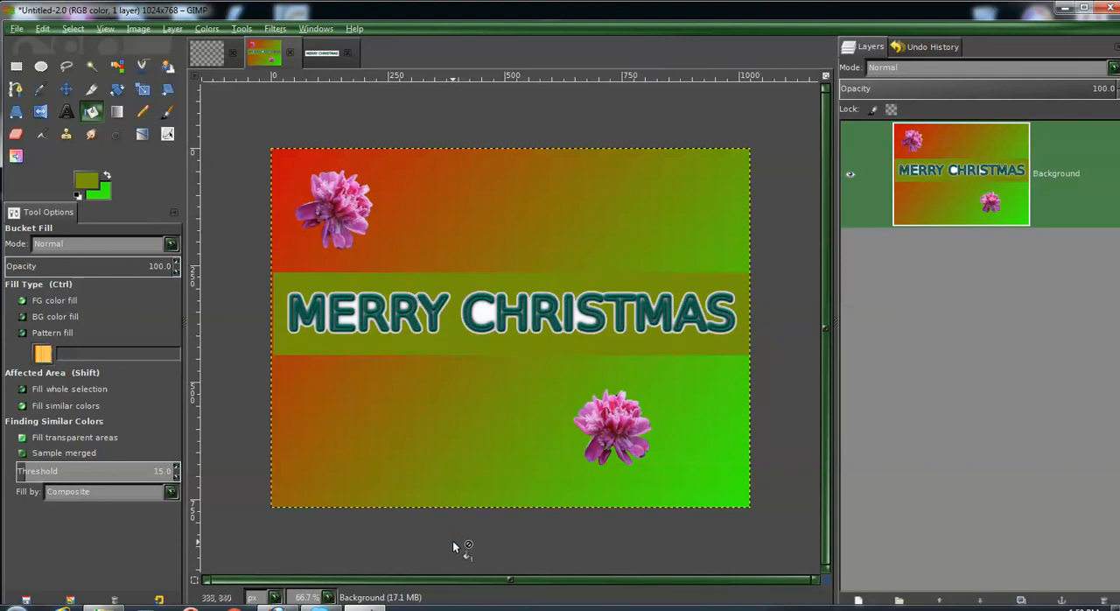